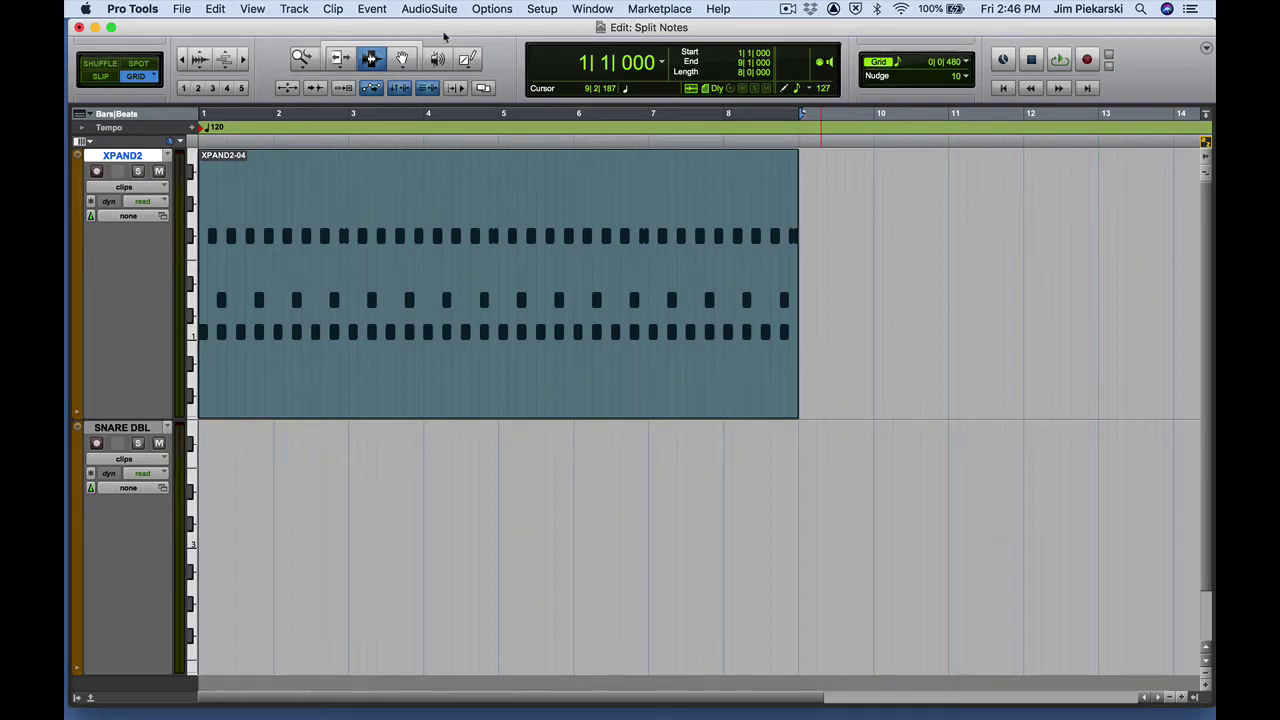
Open Event Operations' Select/Split Notes and move its window aside
click(374, 10)
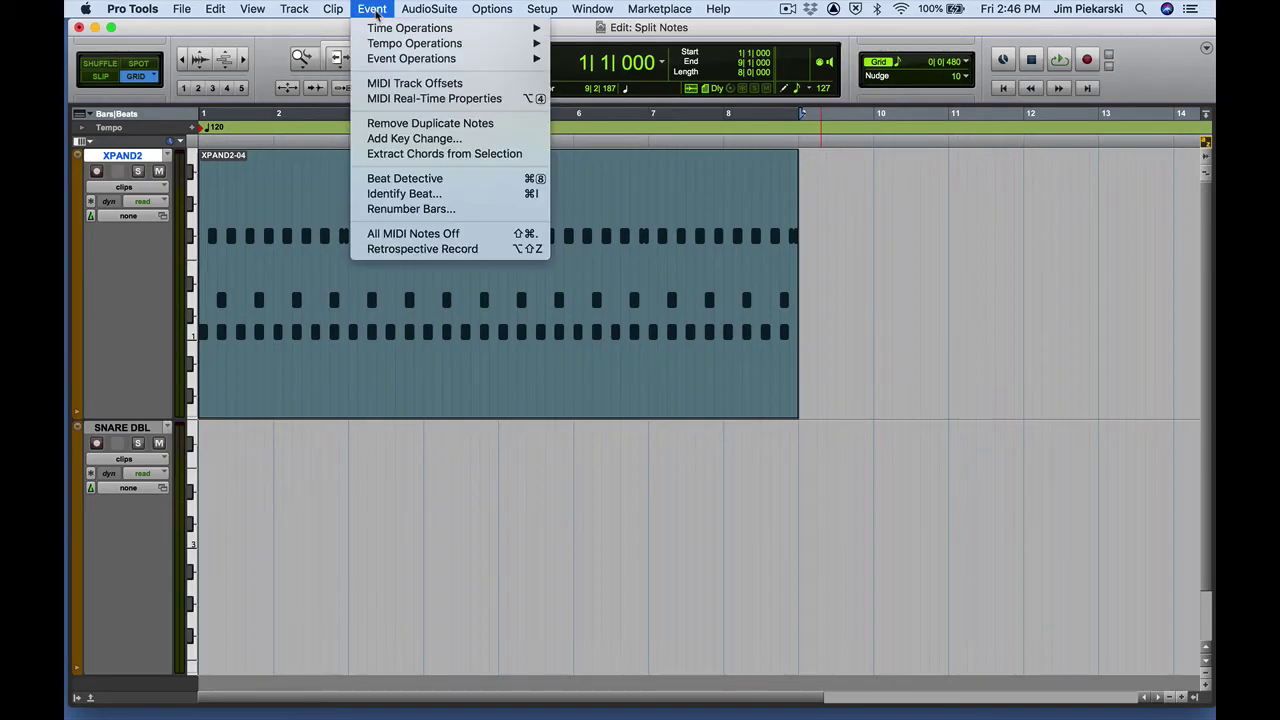
mouse_move(386, 62)
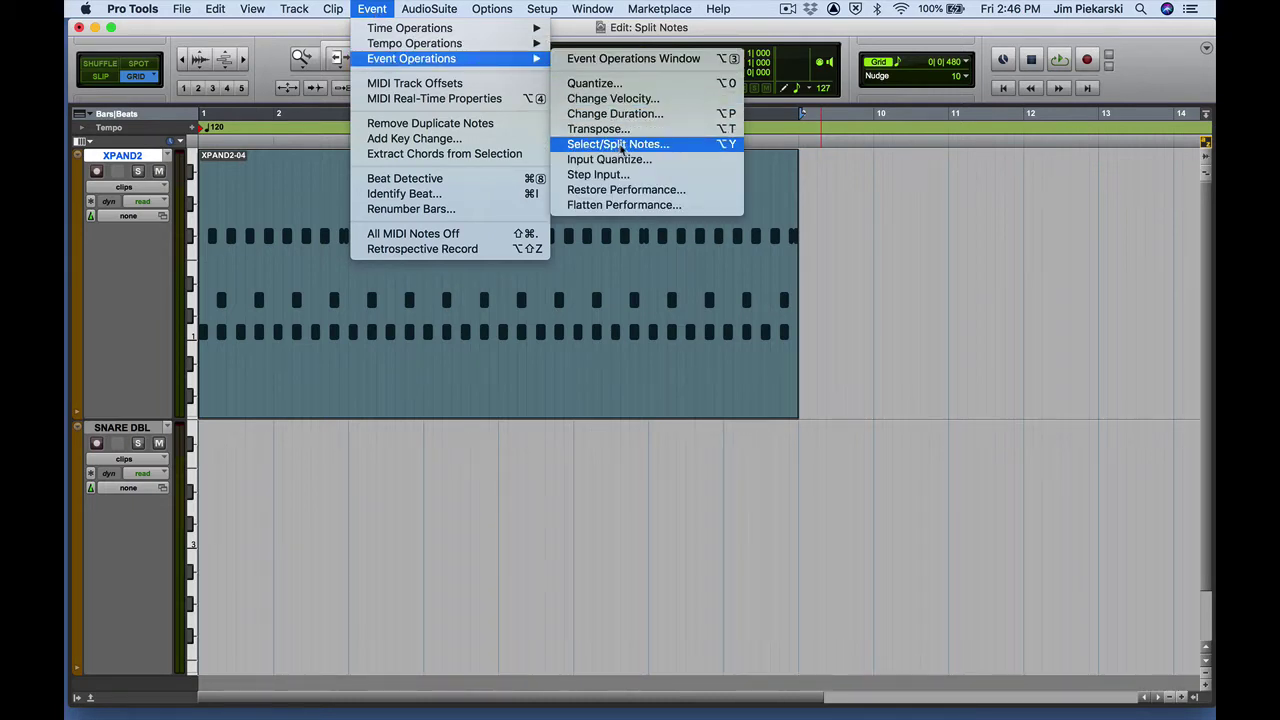
click(706, 144)
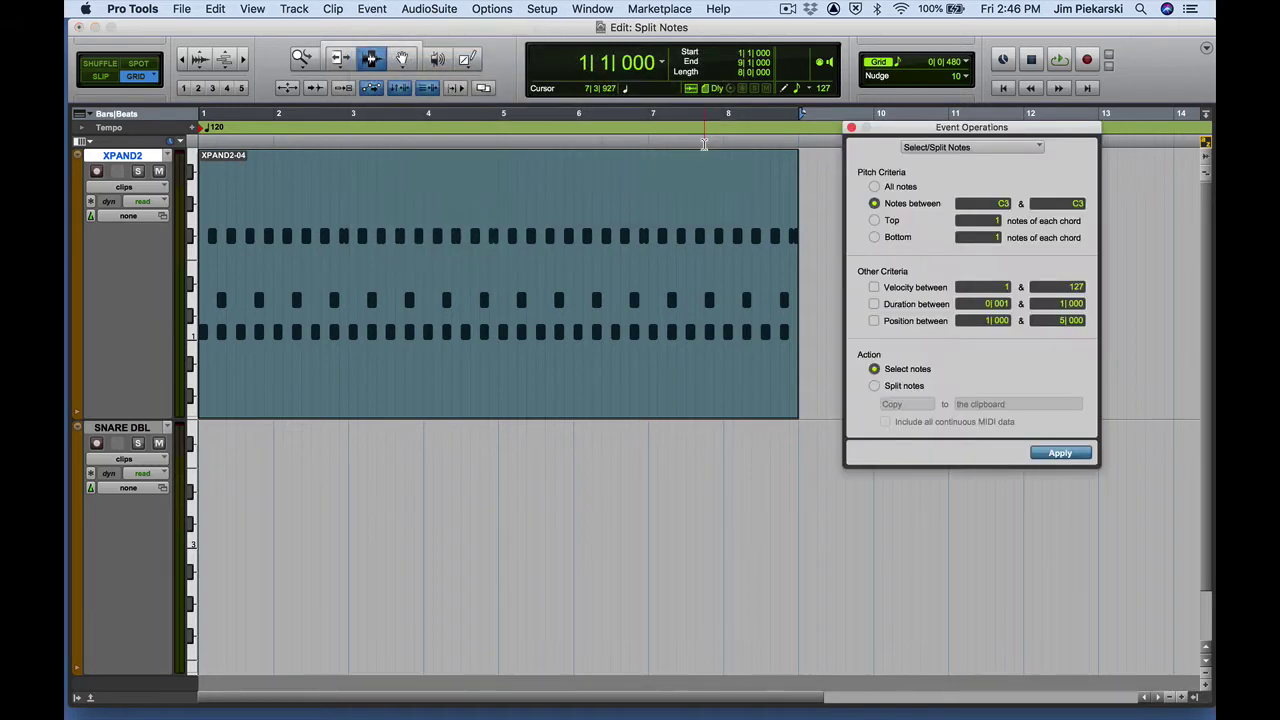
drag(890, 132, 849, 128)
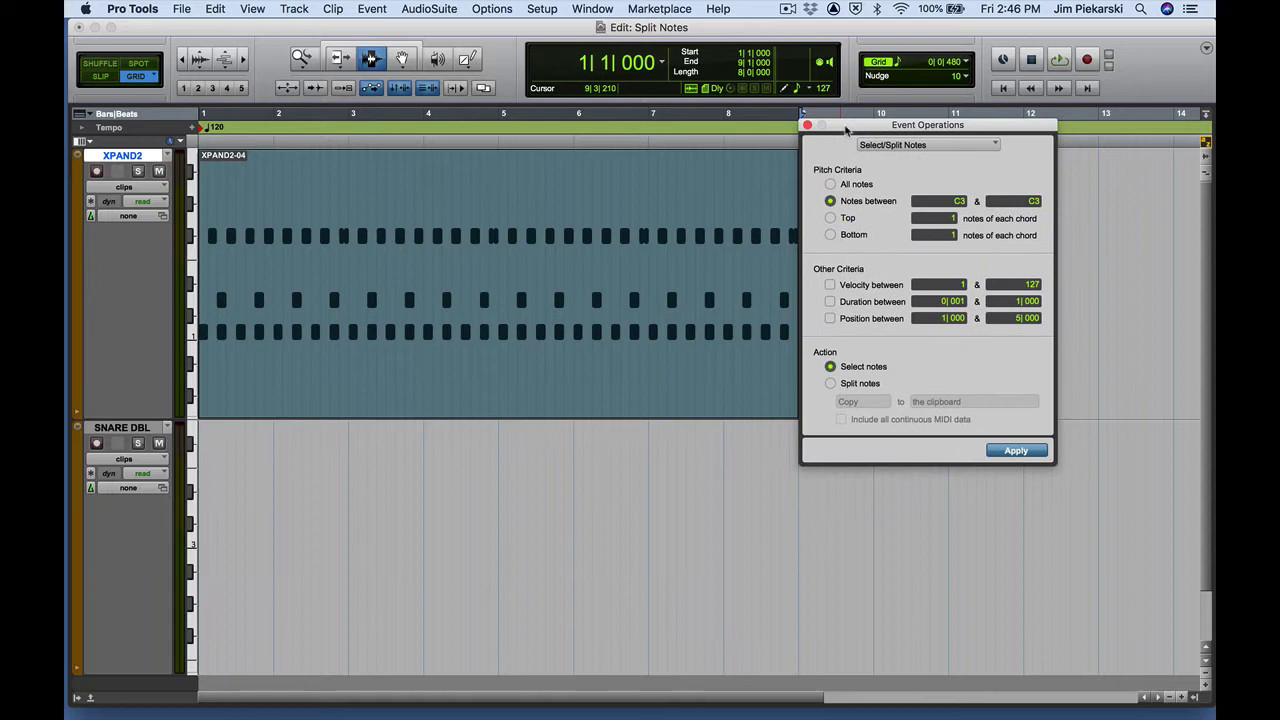
drag(849, 128, 850, 122)
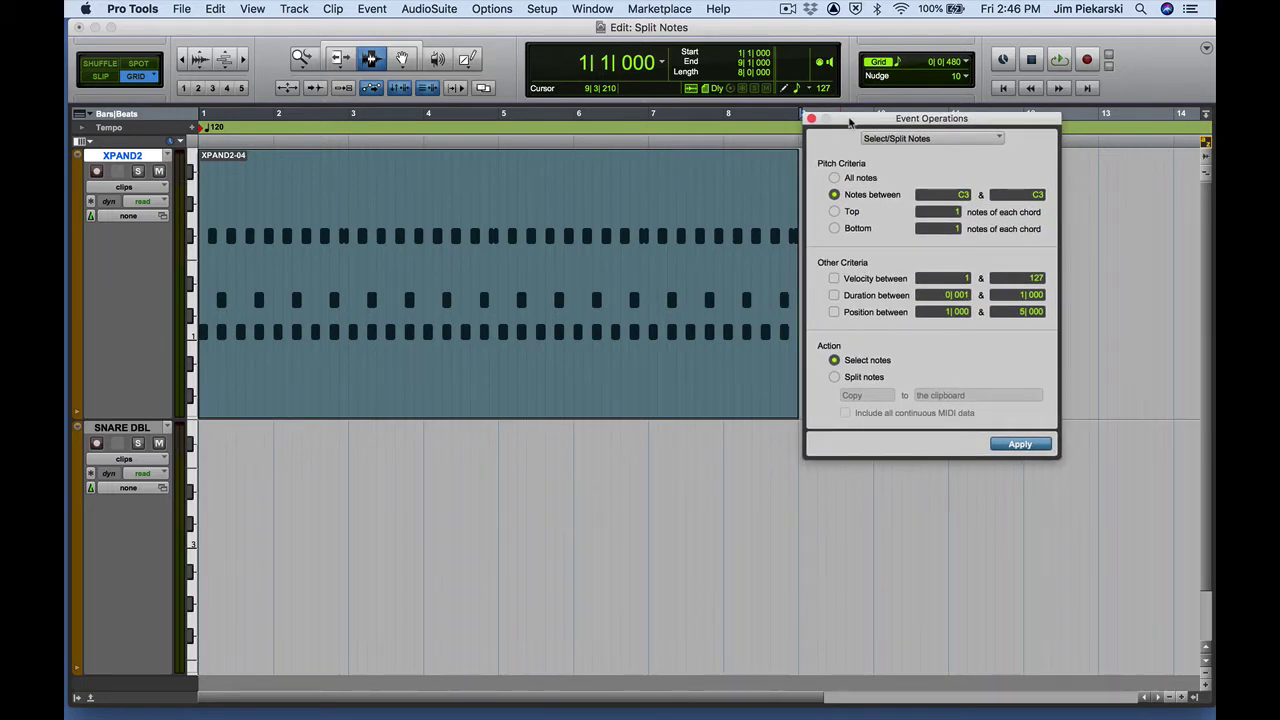
drag(850, 122, 849, 120)
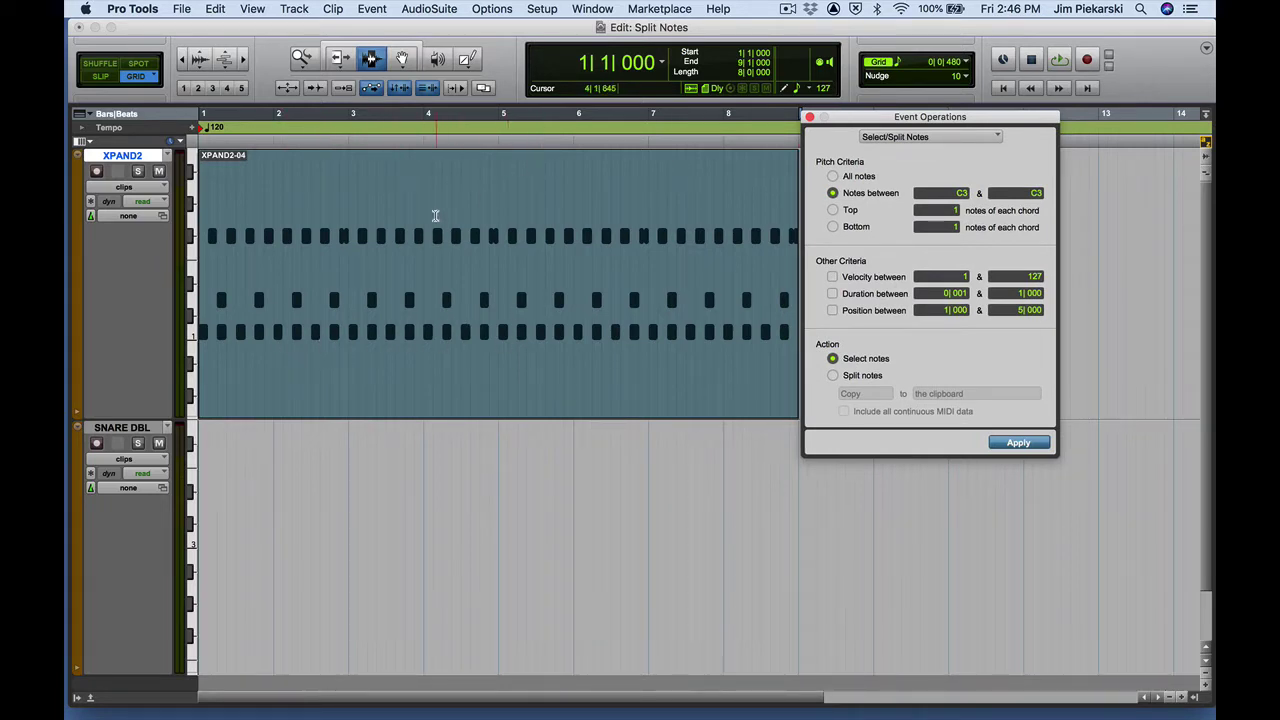
Close the Select/Split Notes window and play the drum pattern
key(super+w)
key(Return)
key(space)
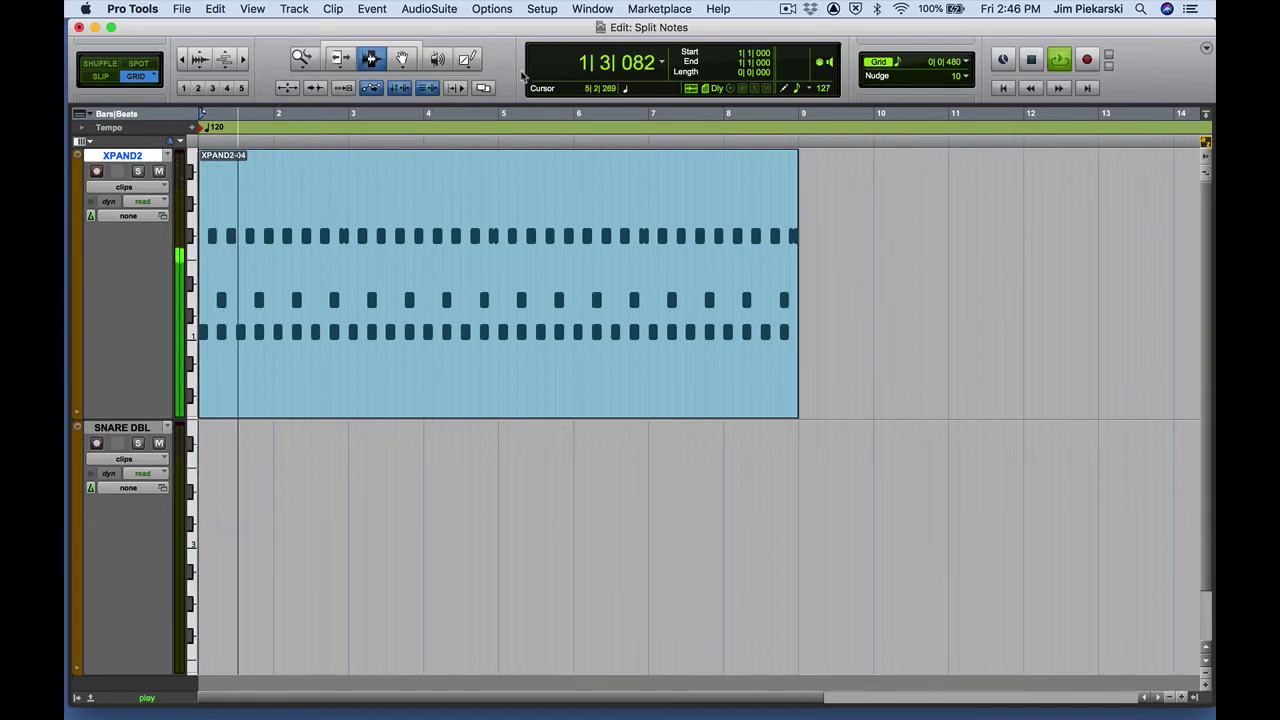
Reopen Select/Split Notes, stop playback, and move the window up and right
click(372, 8)
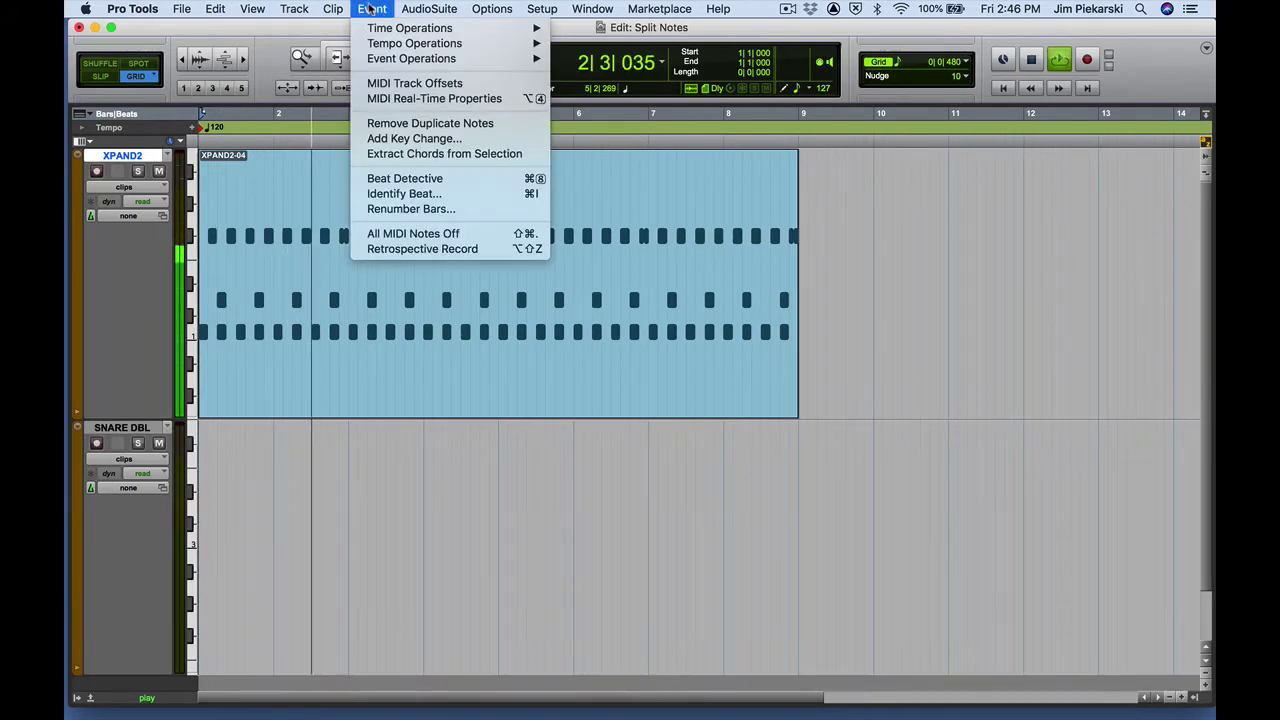
mouse_move(395, 45)
mouse_move(470, 58)
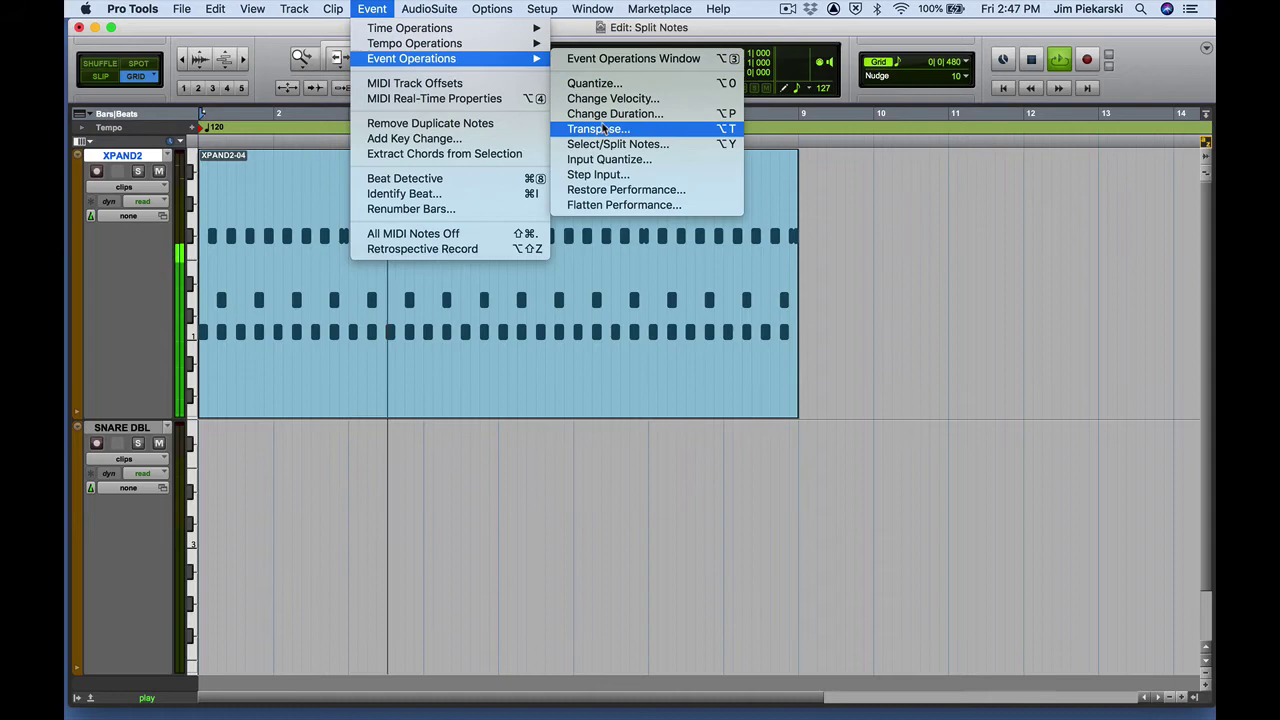
click(607, 146)
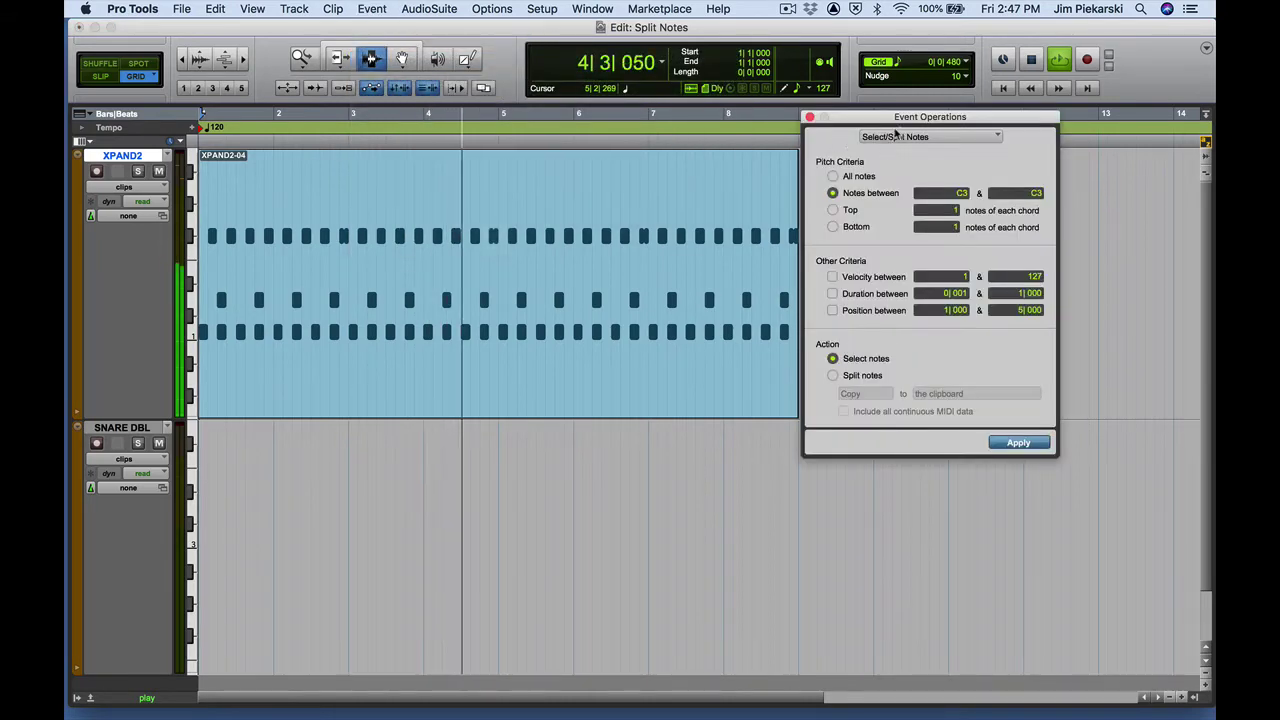
key(space)
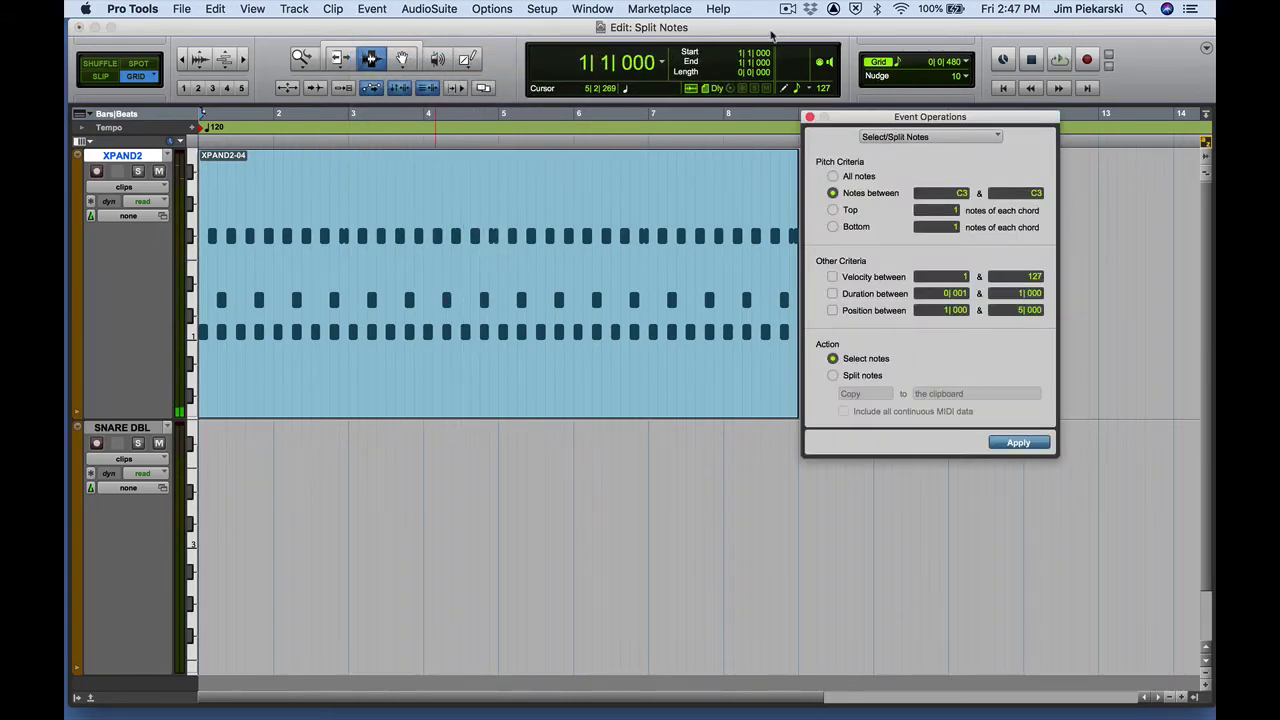
drag(845, 118, 854, 101)
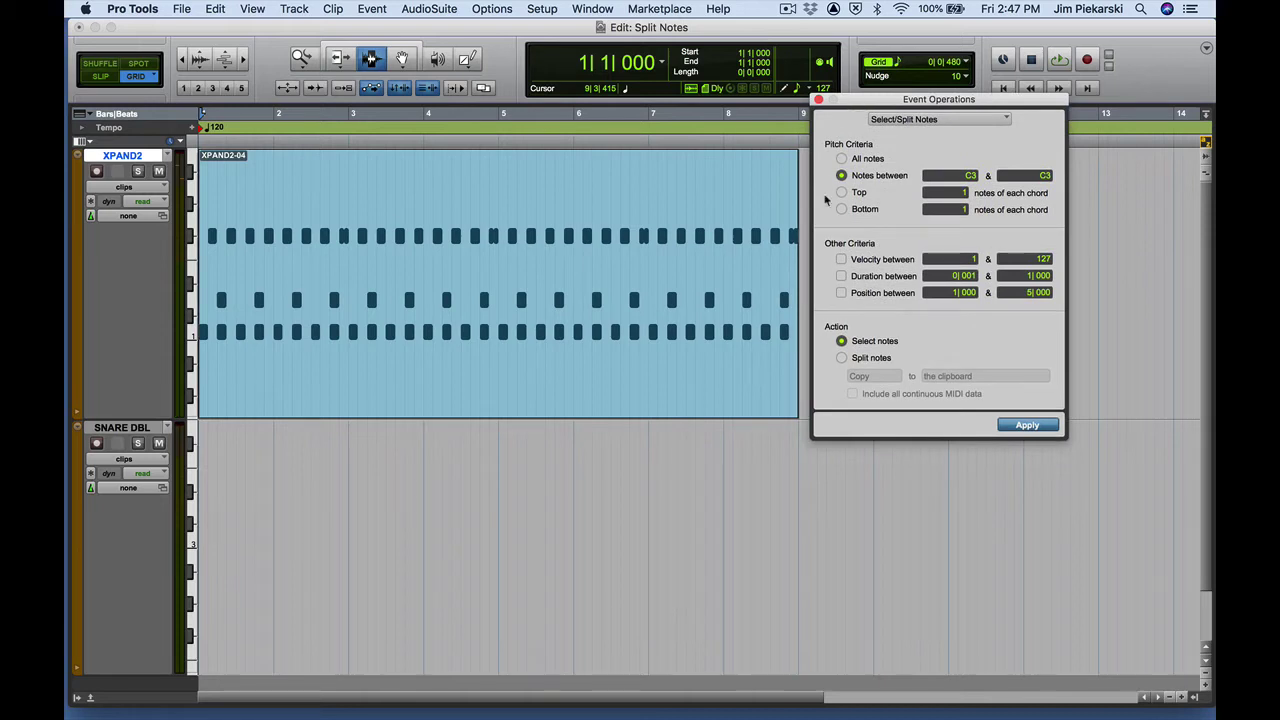
Show XPAND2 as MIDI notes and audition the C1, D1 and F#1 notes with the Grabber
click(123, 187)
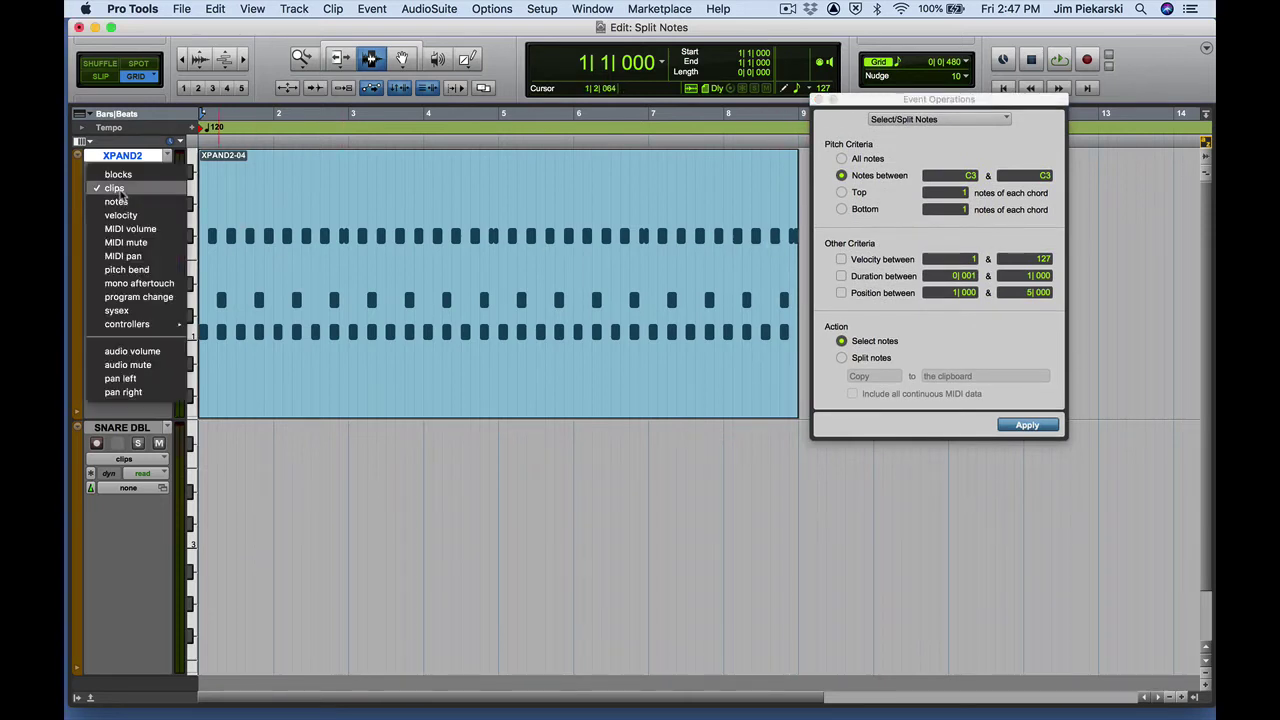
click(118, 202)
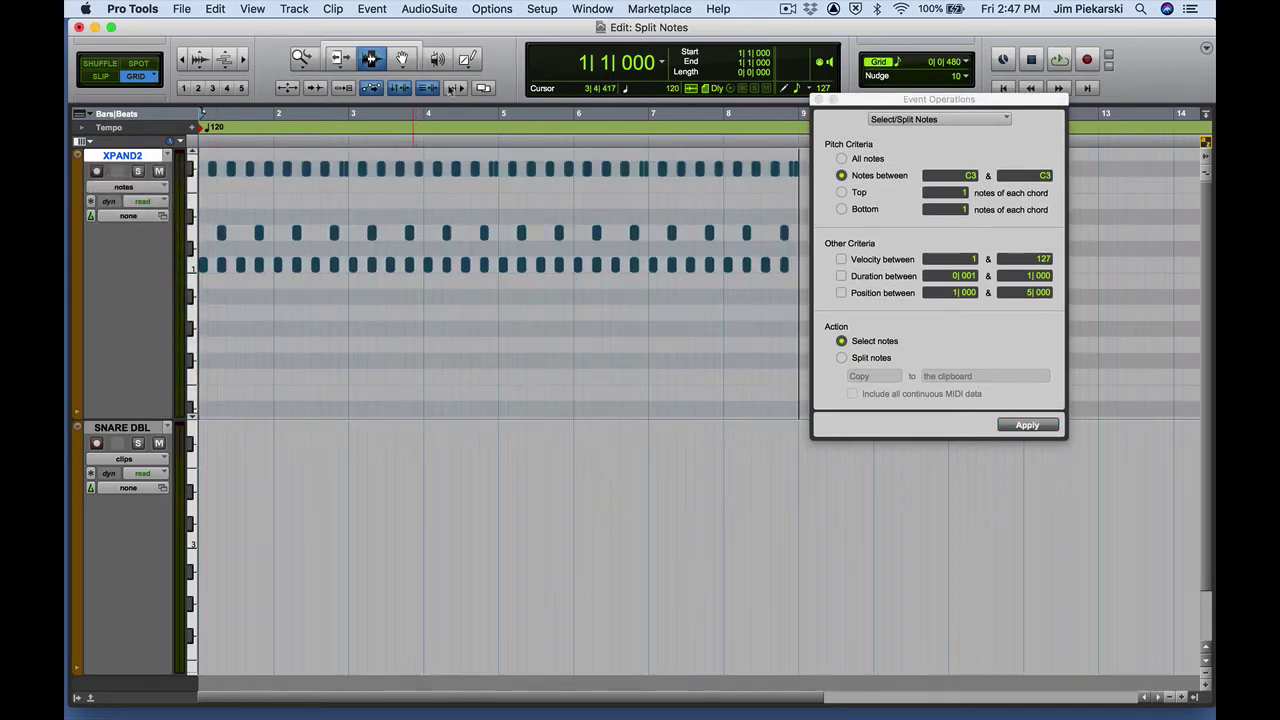
click(402, 59)
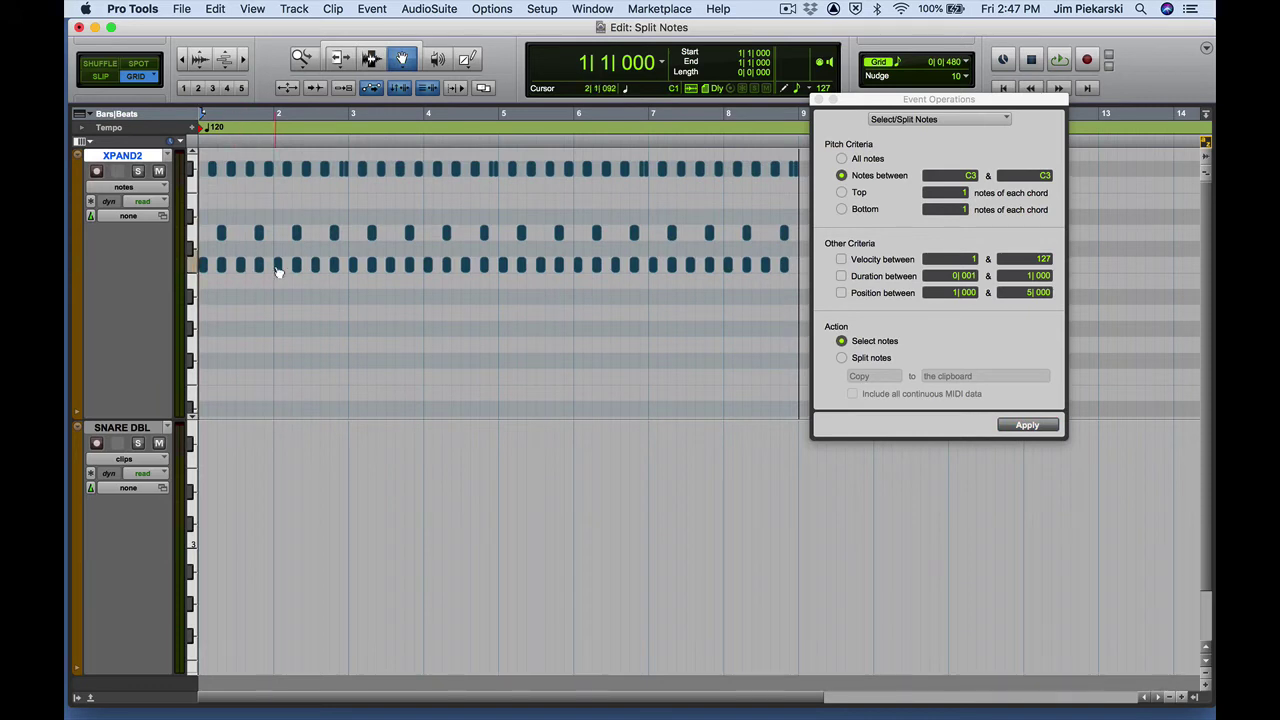
click(278, 266)
key(Tab)
key(Tab)
key(Tab)
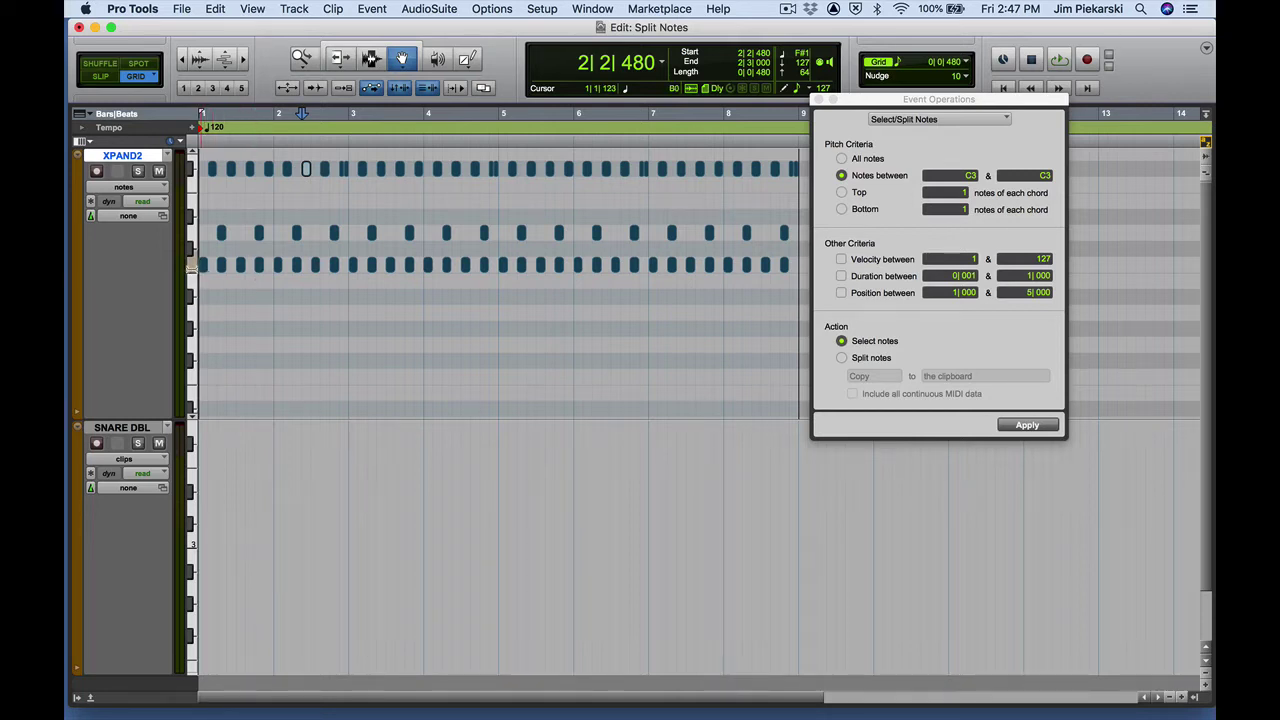
click(192, 264)
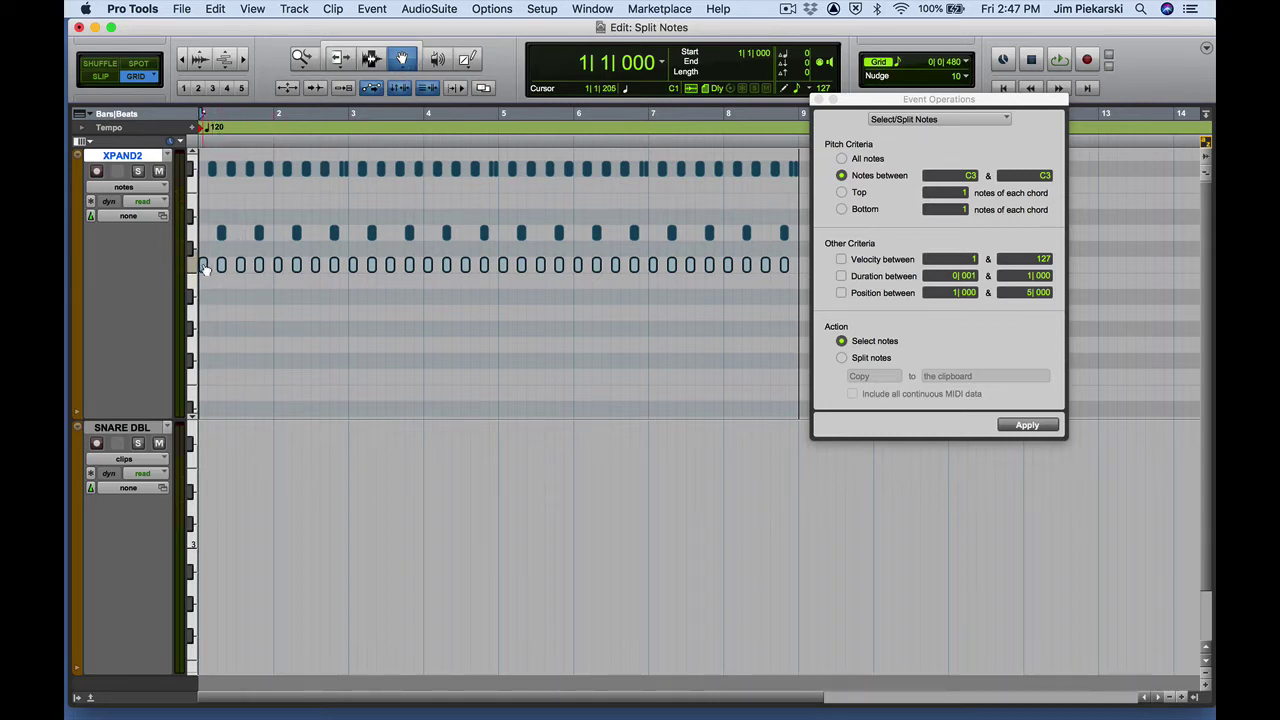
click(204, 266)
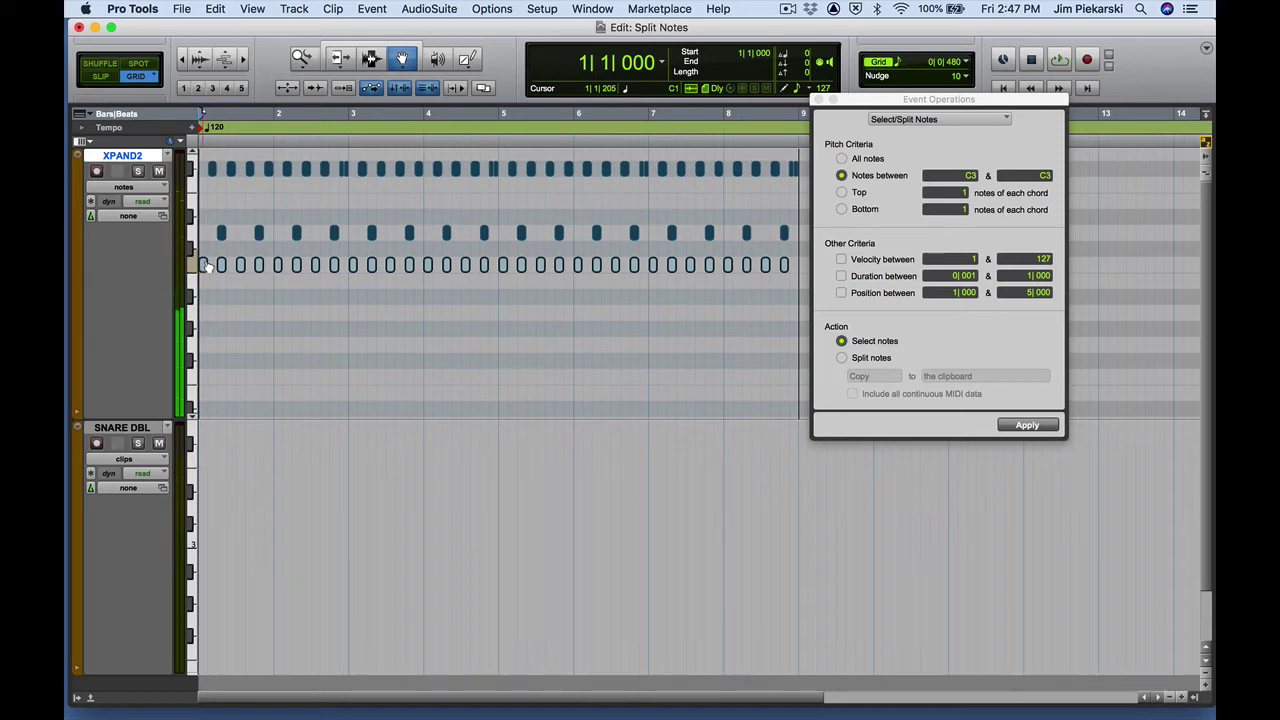
click(221, 233)
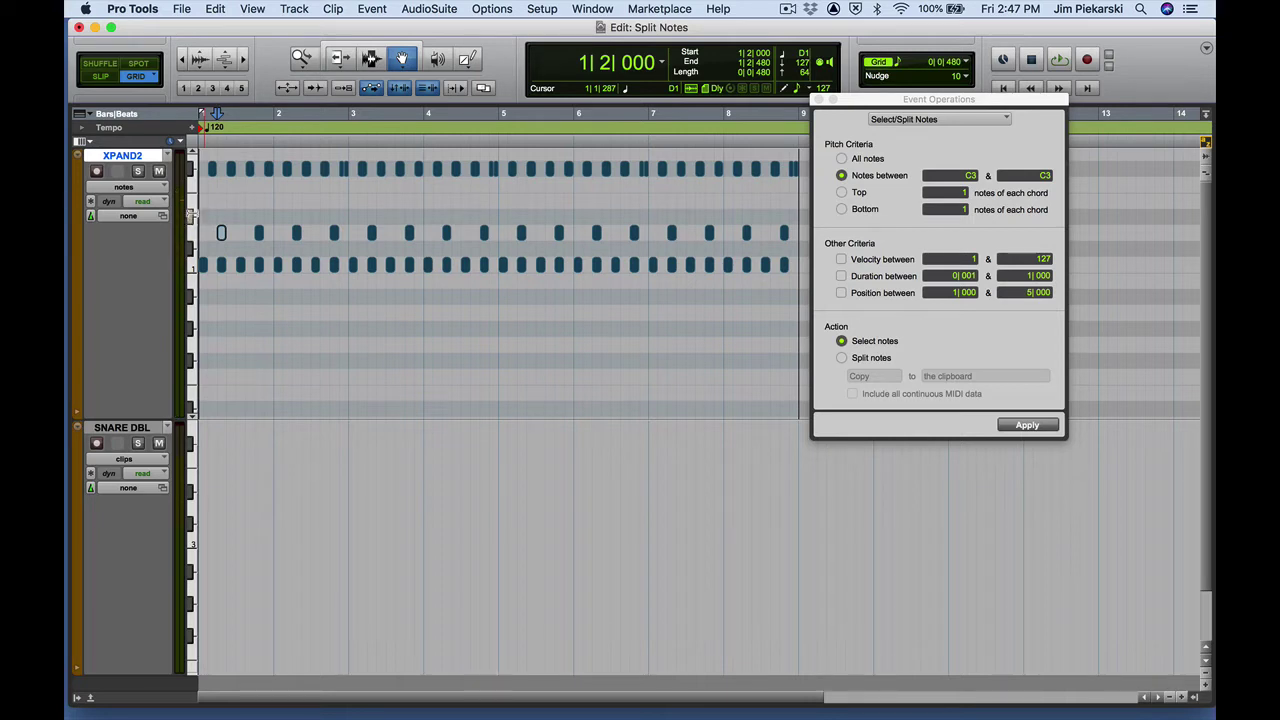
click(231, 168)
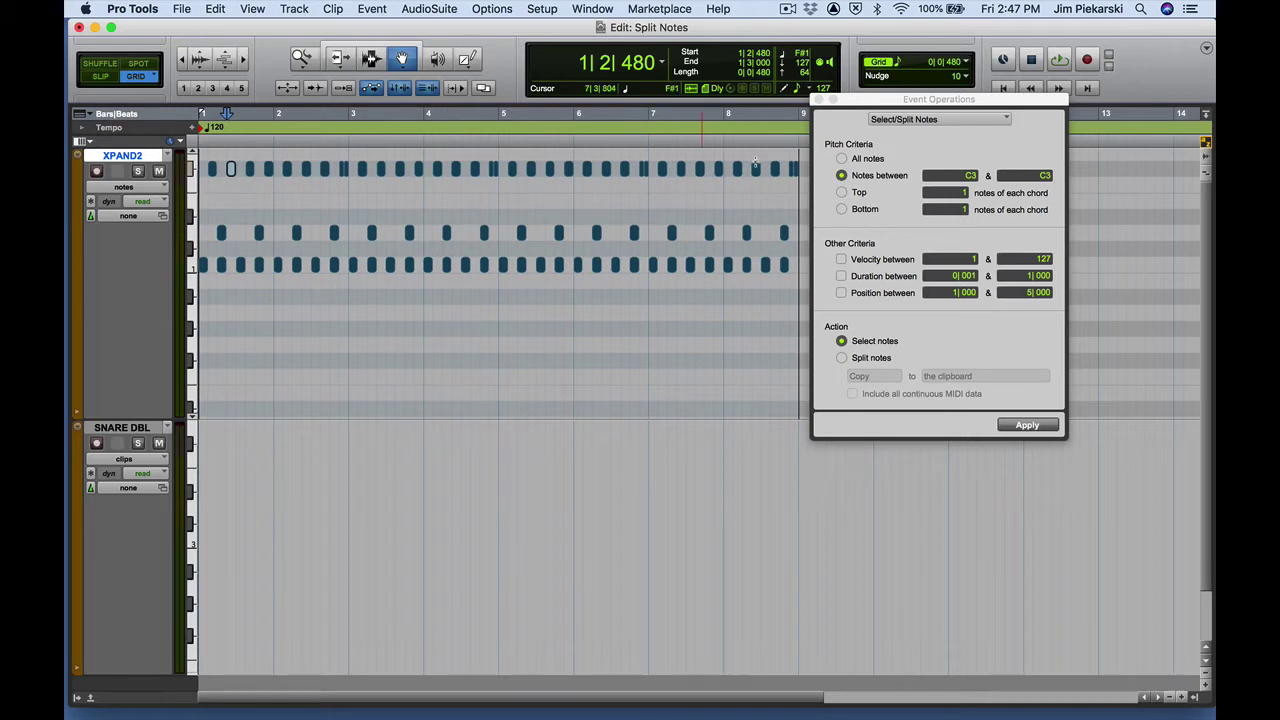
Select all XPAND2 notes from bar 1 to bar 9 with the Selector
drag(851, 108, 866, 84)
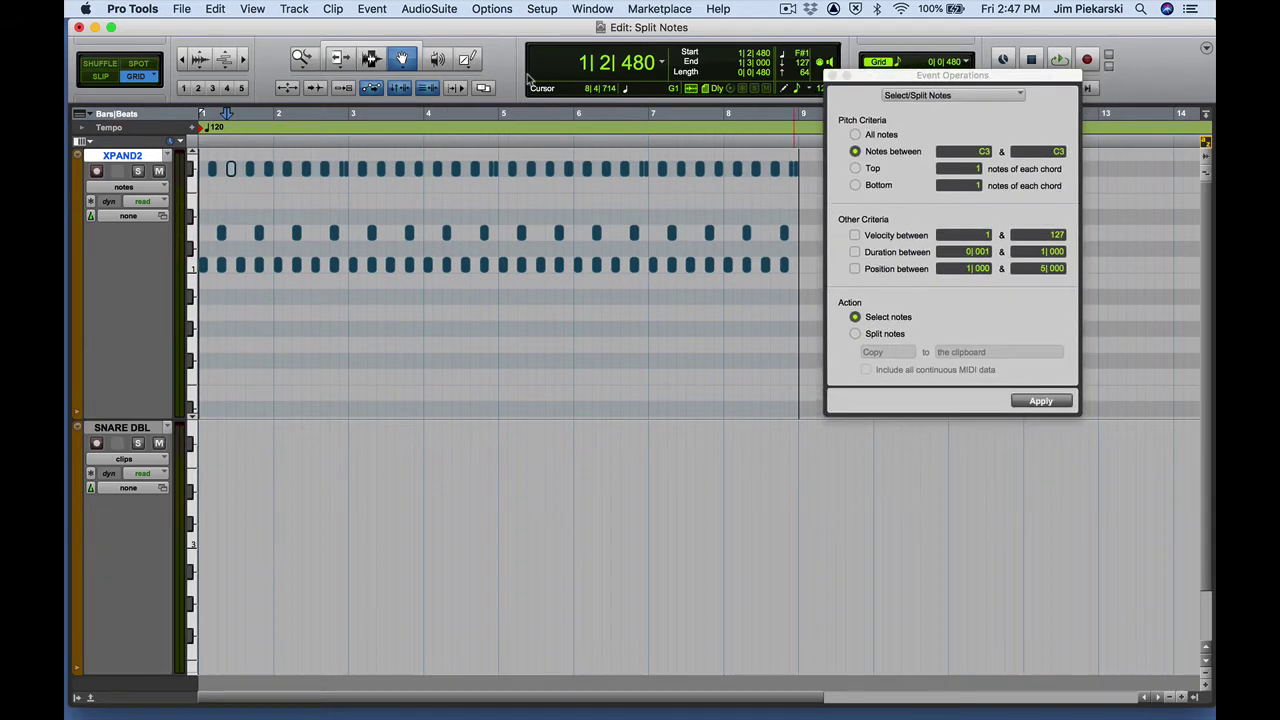
click(376, 61)
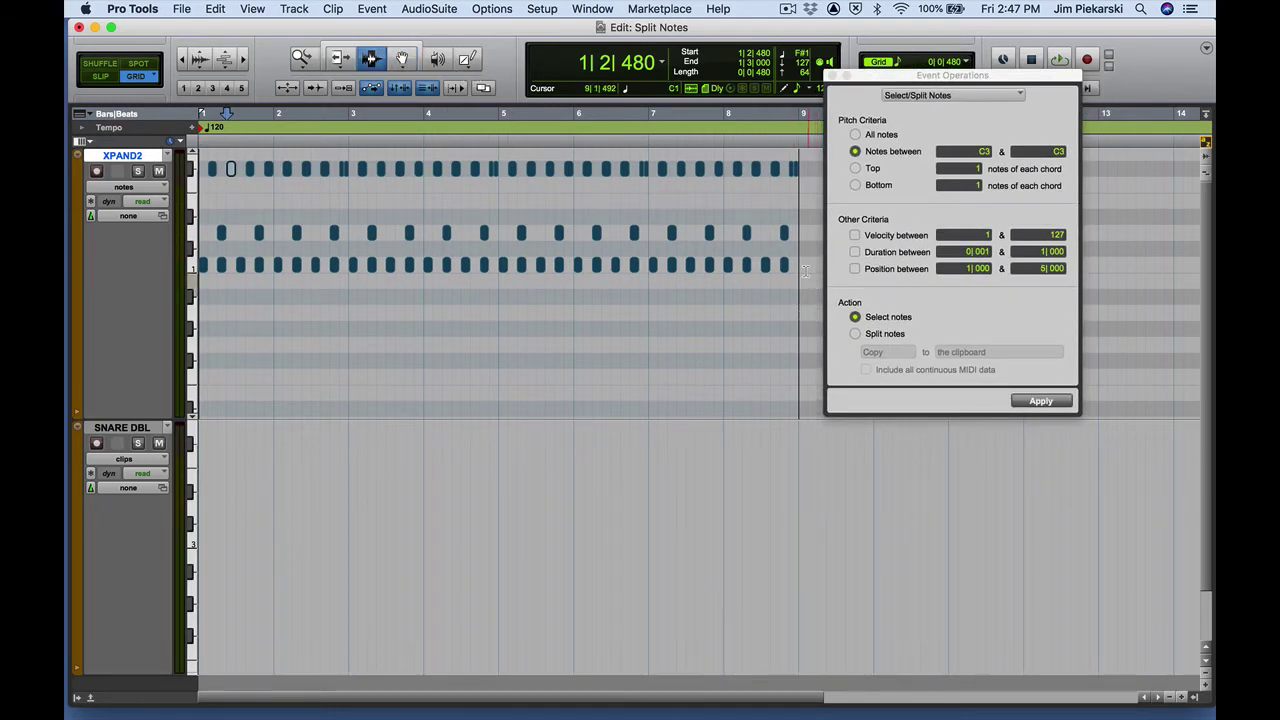
drag(798, 265, 157, 291)
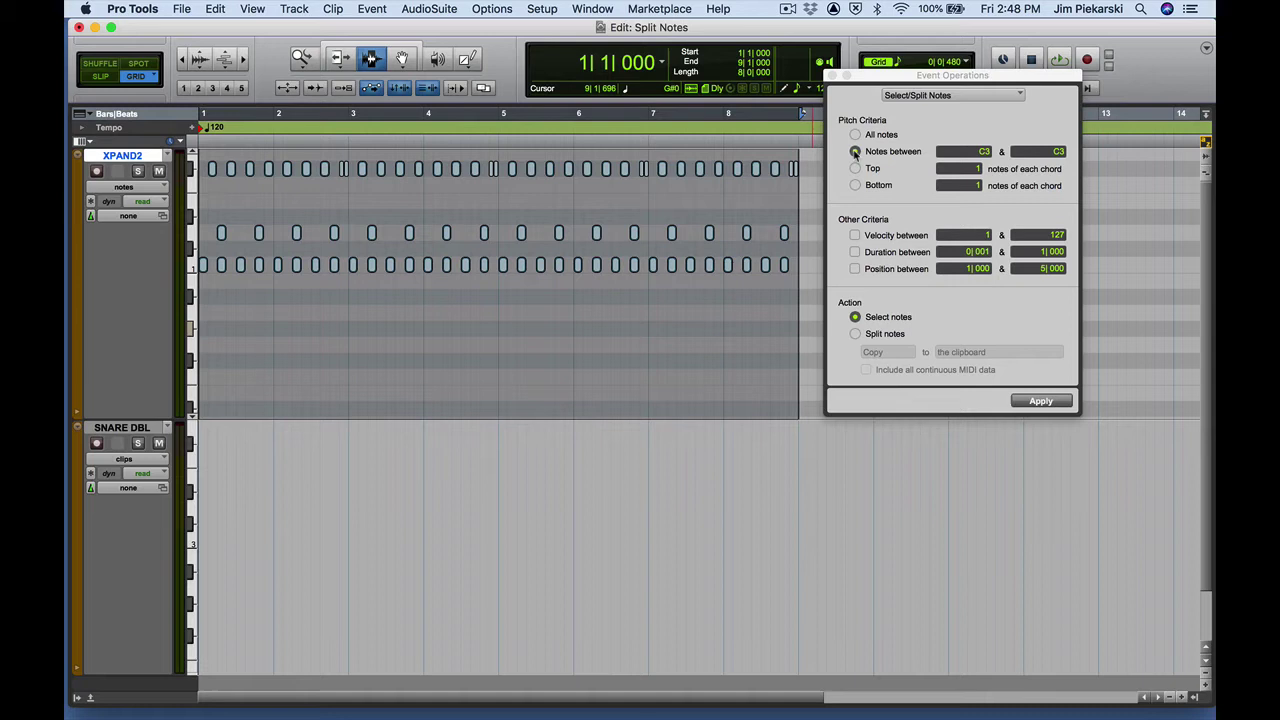
Set the Select/Split Notes pitch range to D1–D1 and select all D1 notes
click(975, 152)
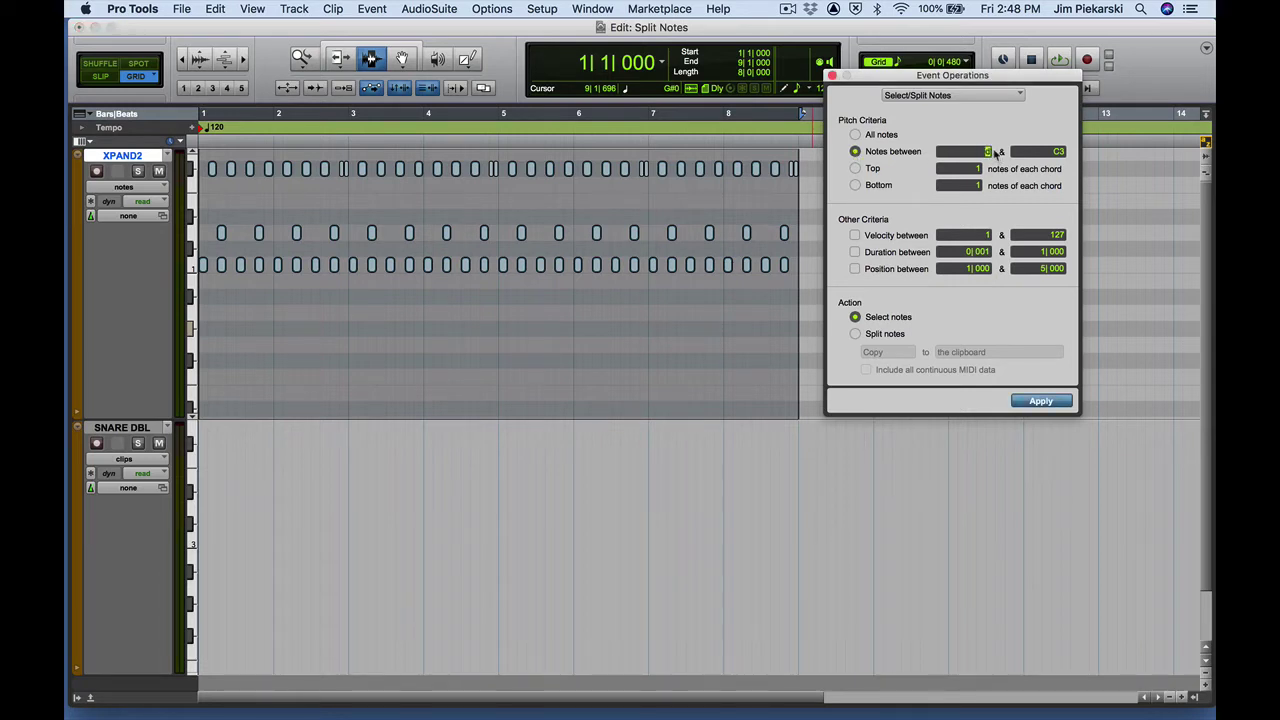
text(d1)
click(1046, 152)
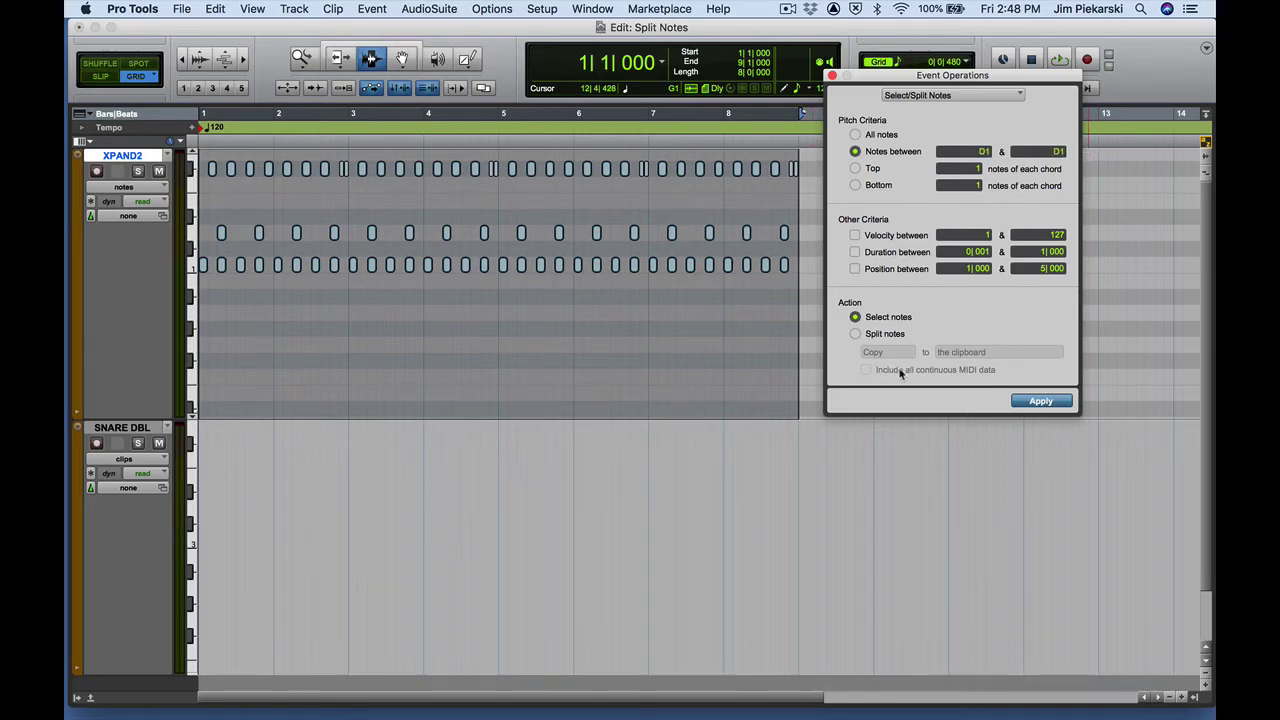
key(Return)
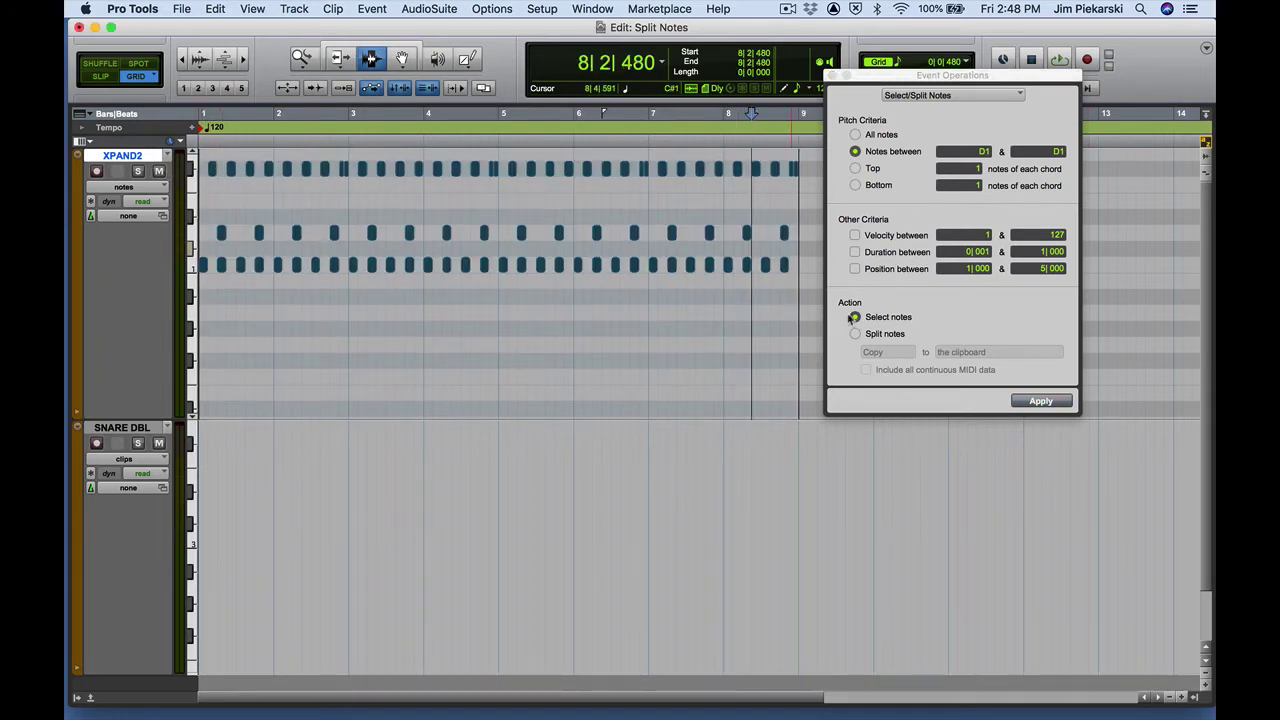
click(1048, 403)
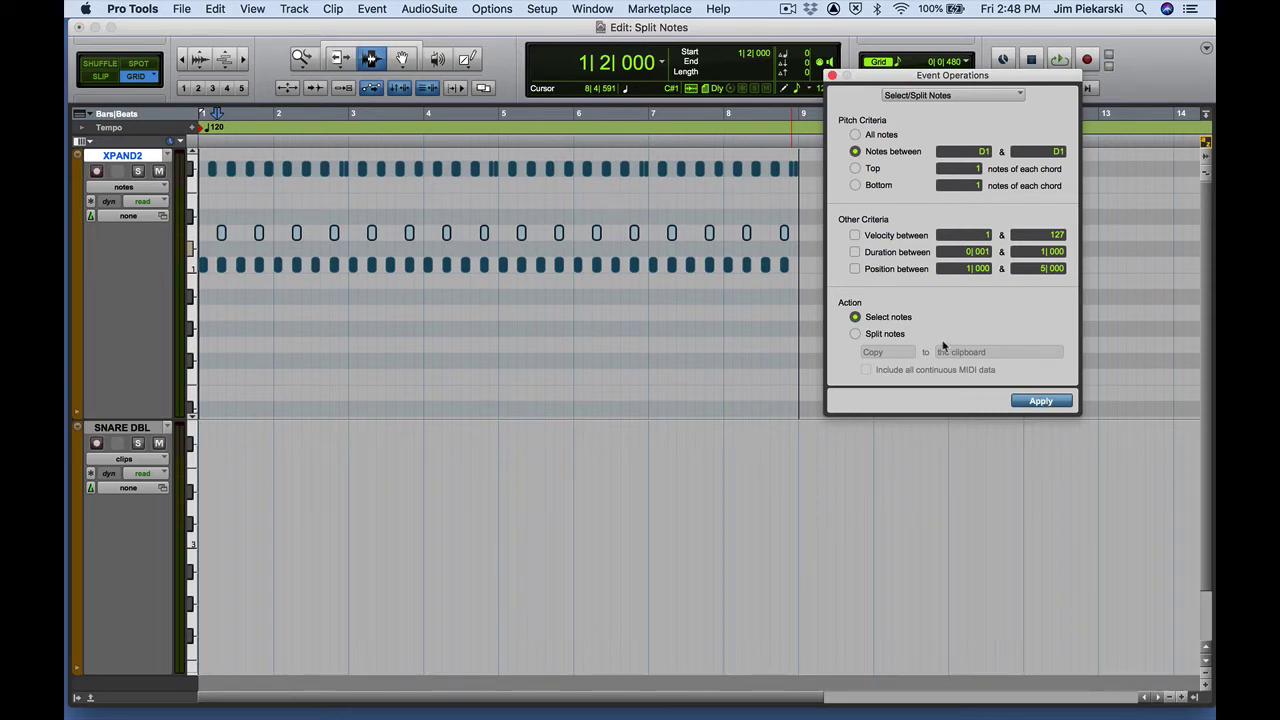
Mute the selected D1 snare notes and play the beat with and without them
click(368, 60)
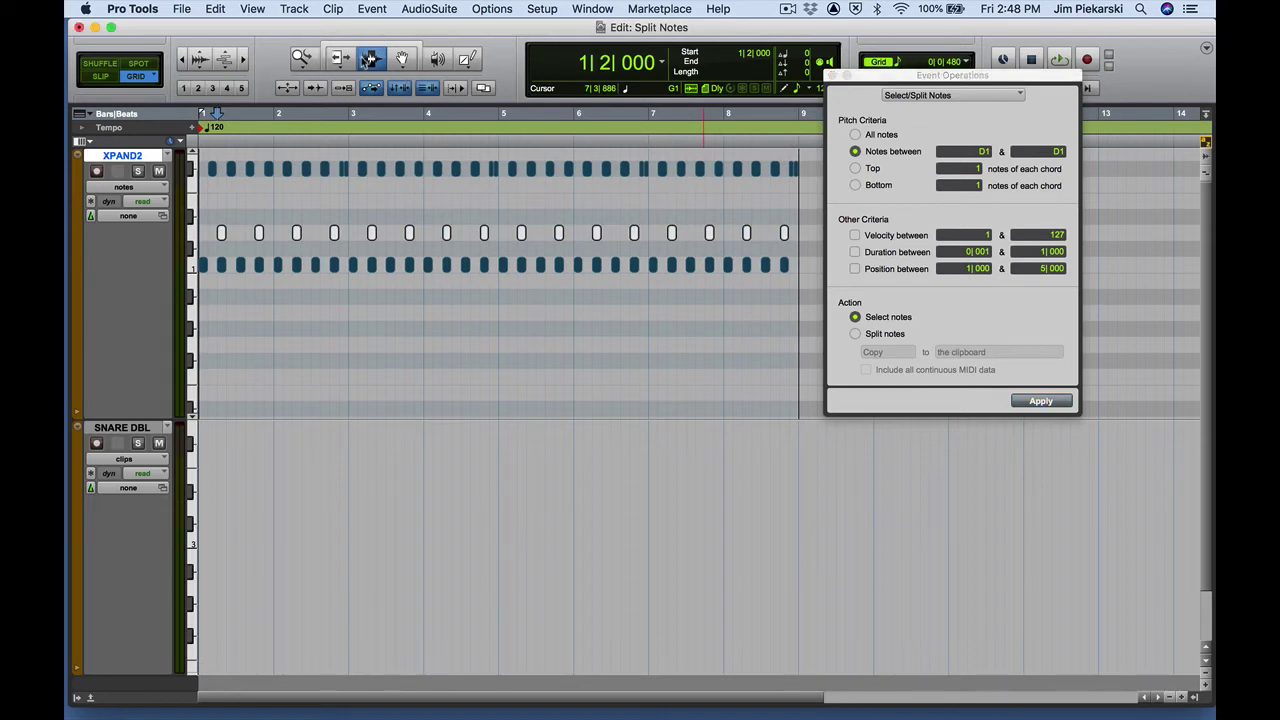
key(super+m)
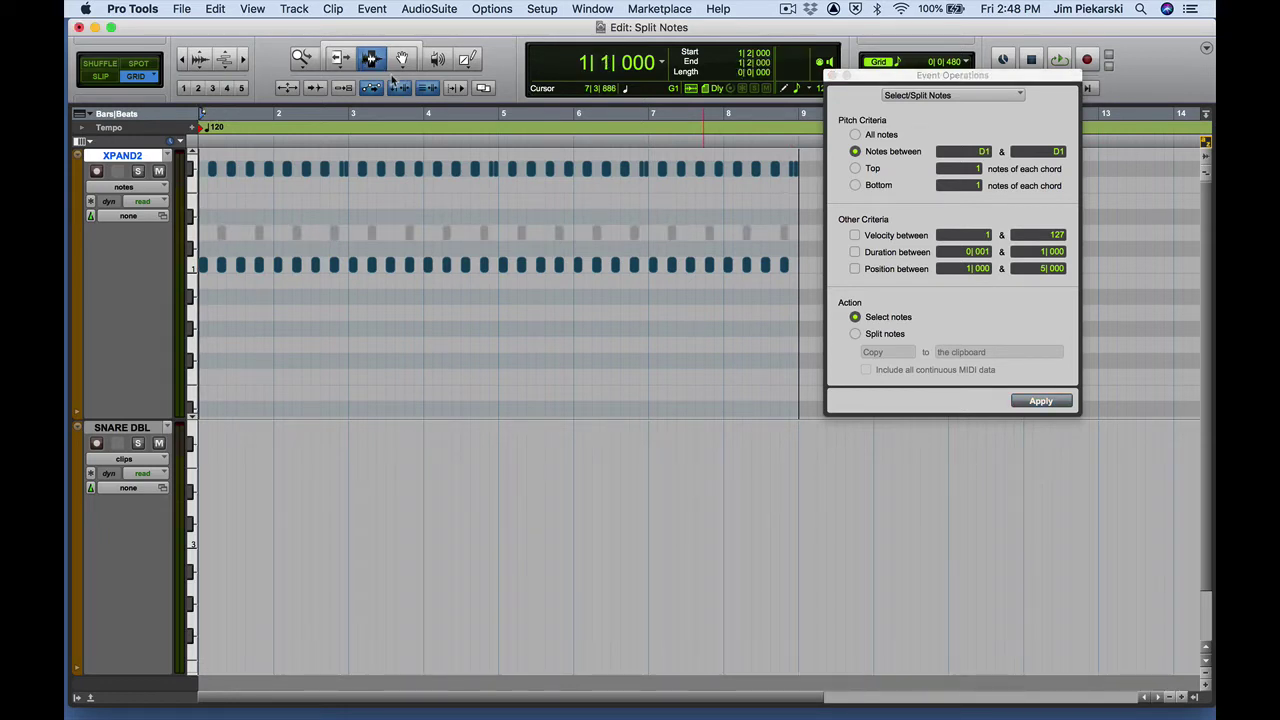
key(space)
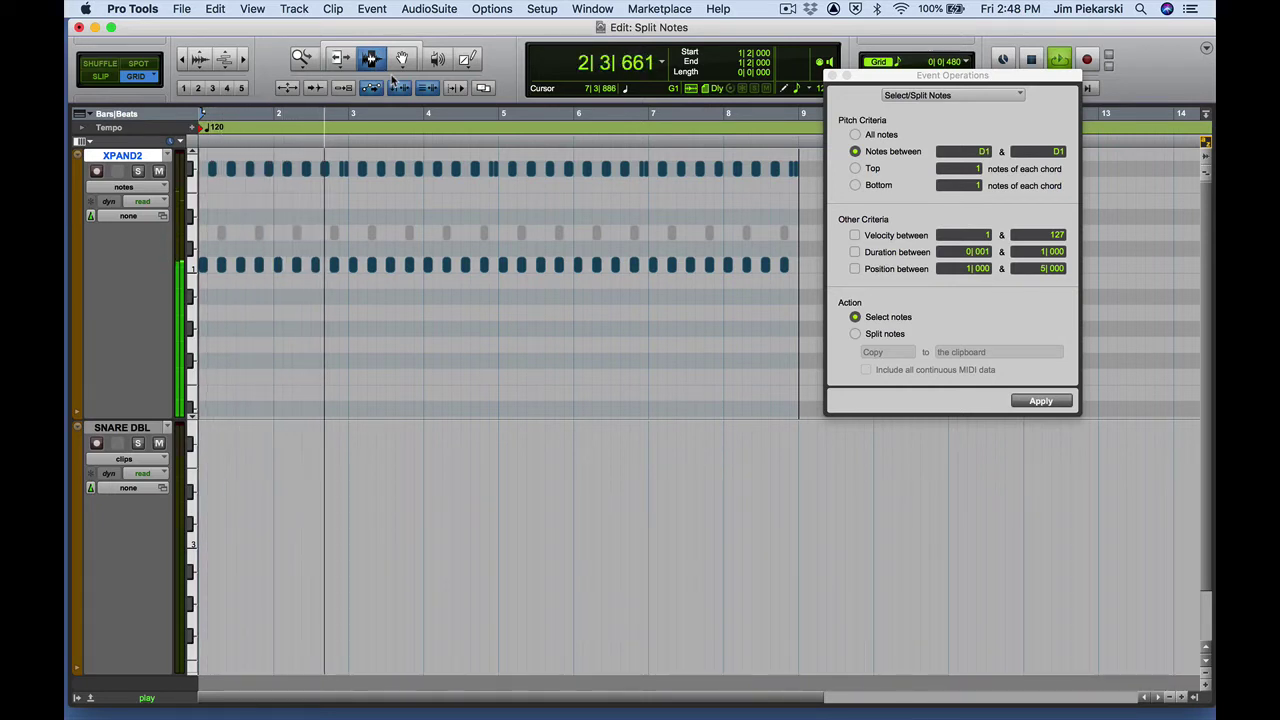
key(space)
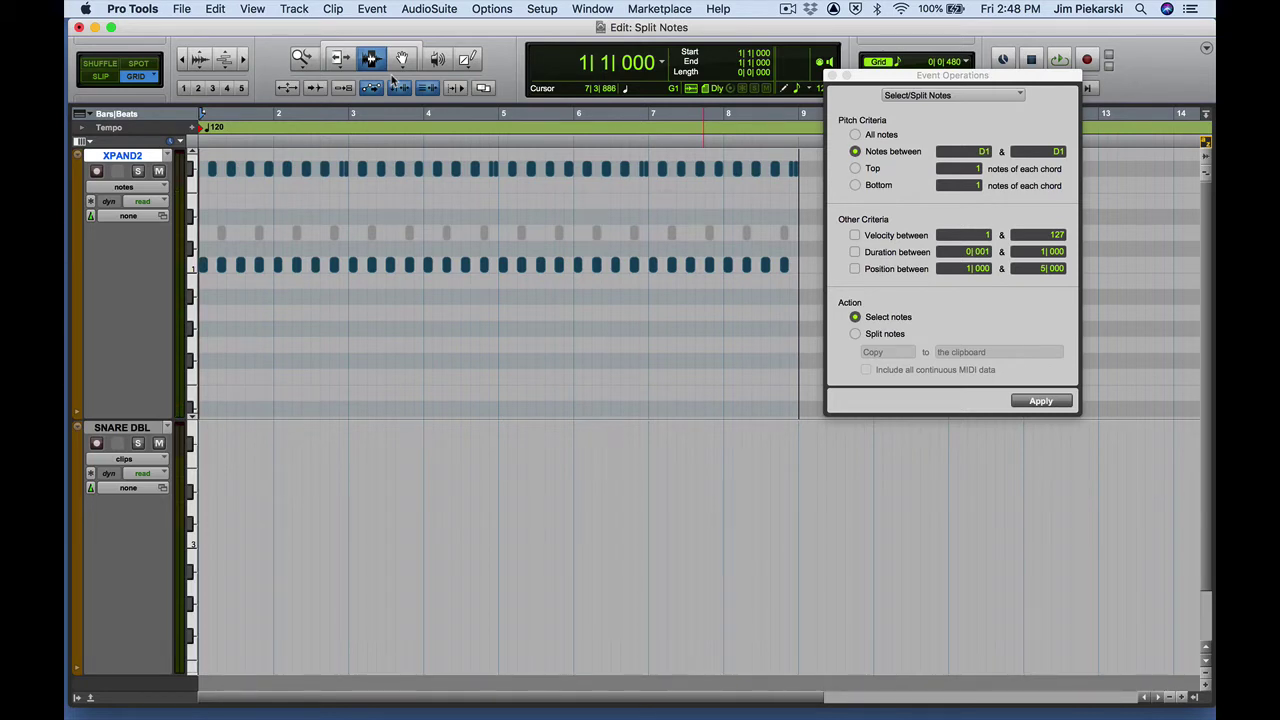
key(space)
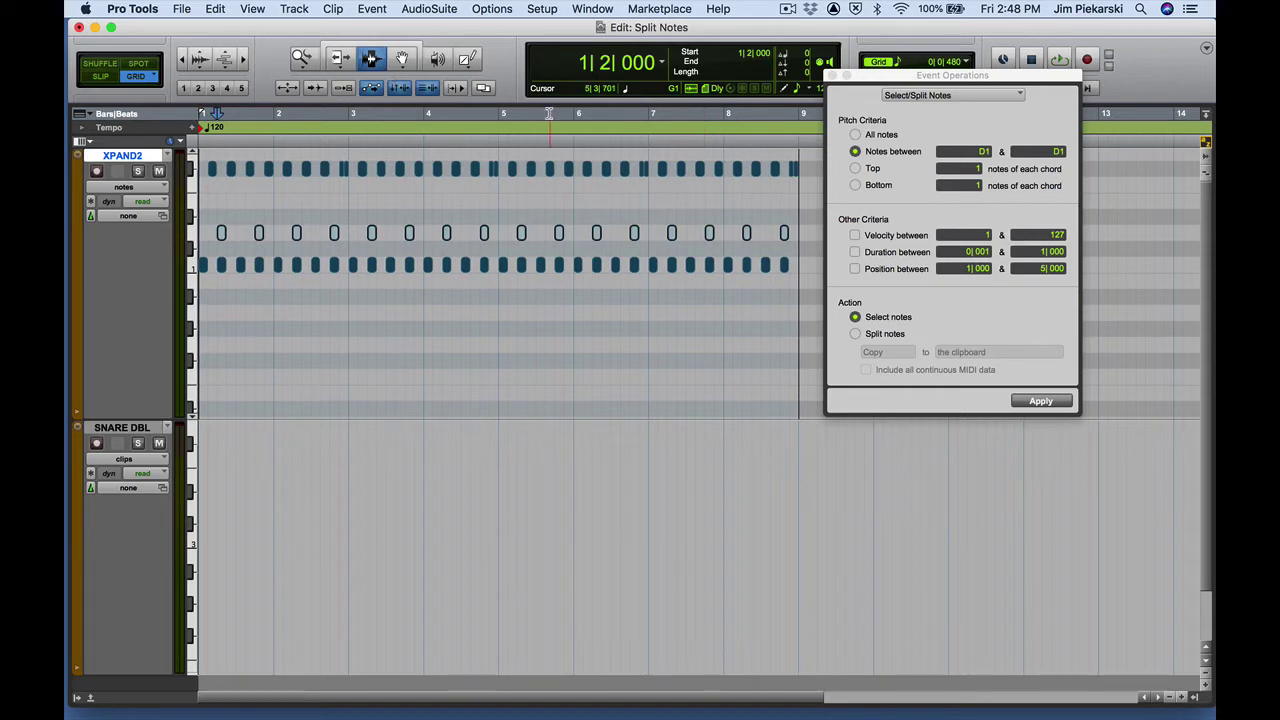
key(space)
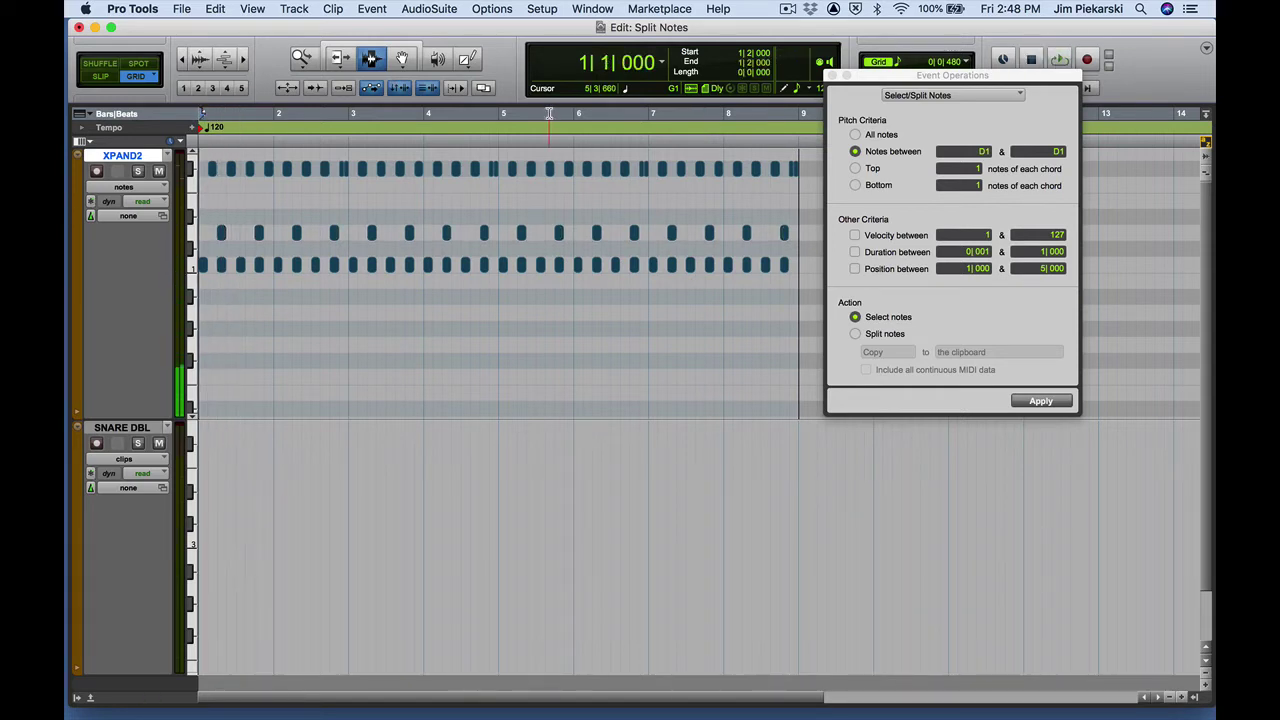
Split a copy of XPAND2's D1 notes (bars 1–9) to the clipboard, then select SNARE DBL bars 1–9
click(855, 334)
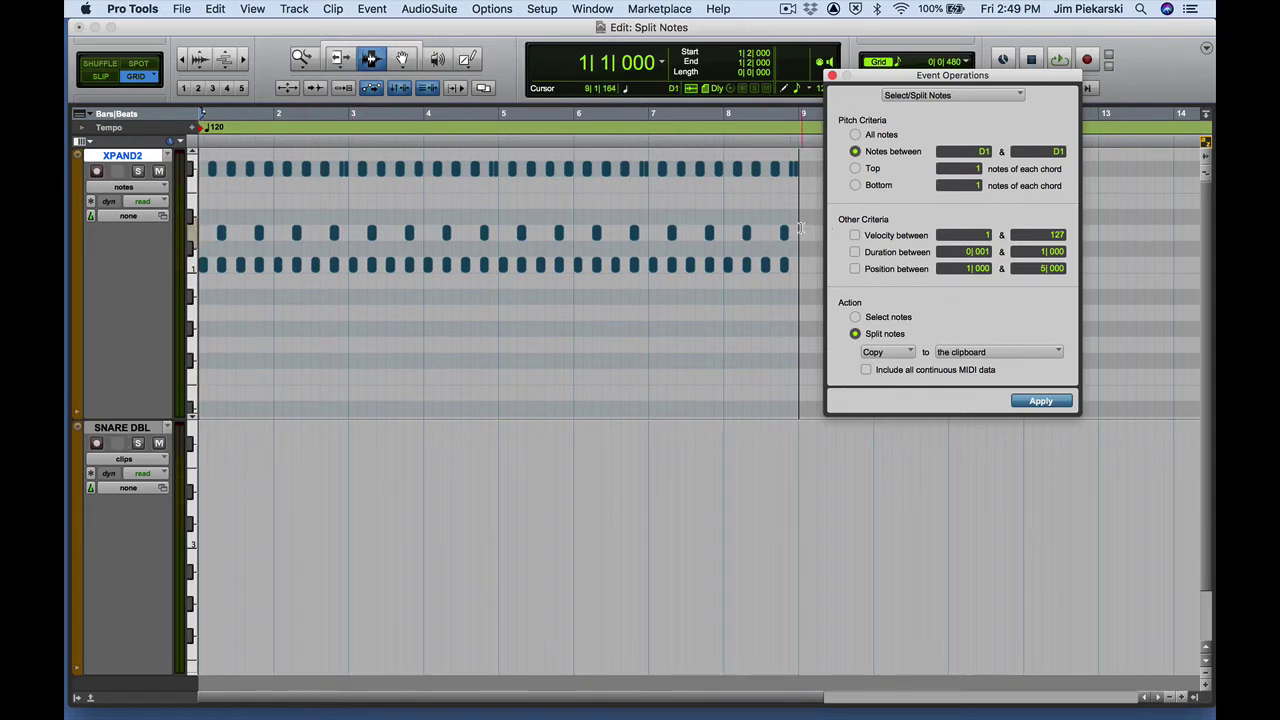
drag(800, 228, 169, 238)
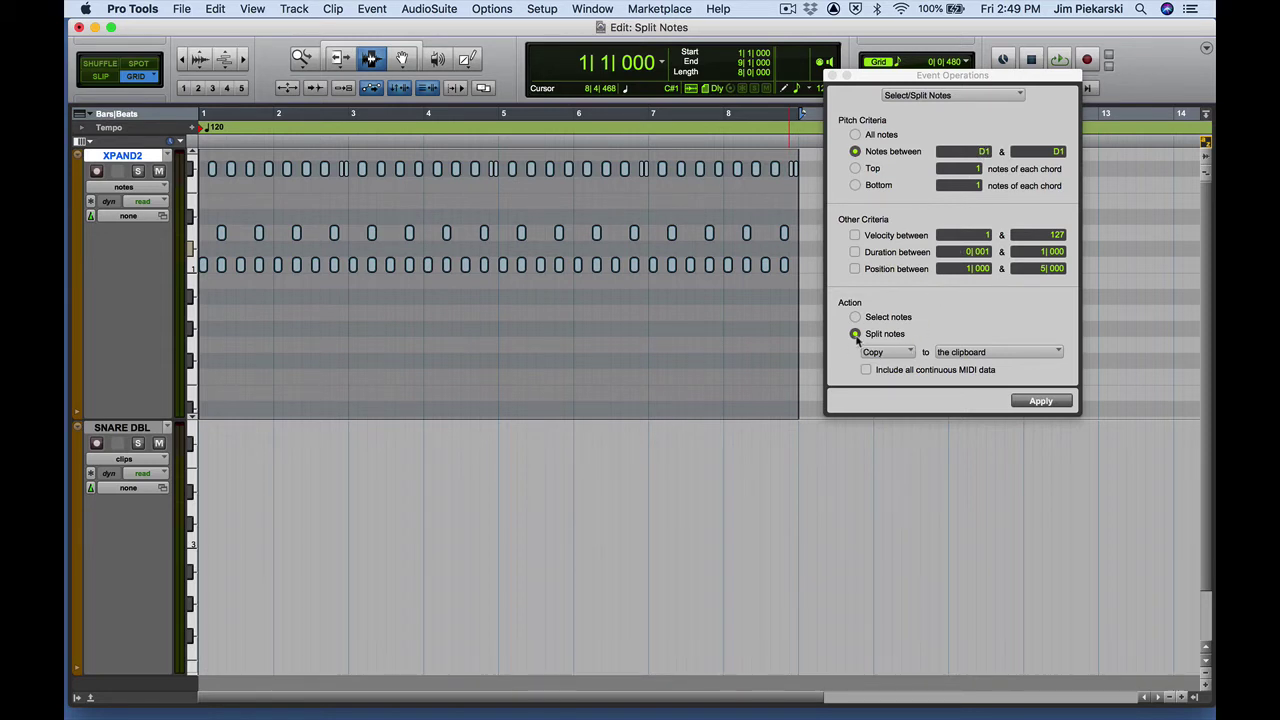
click(1025, 404)
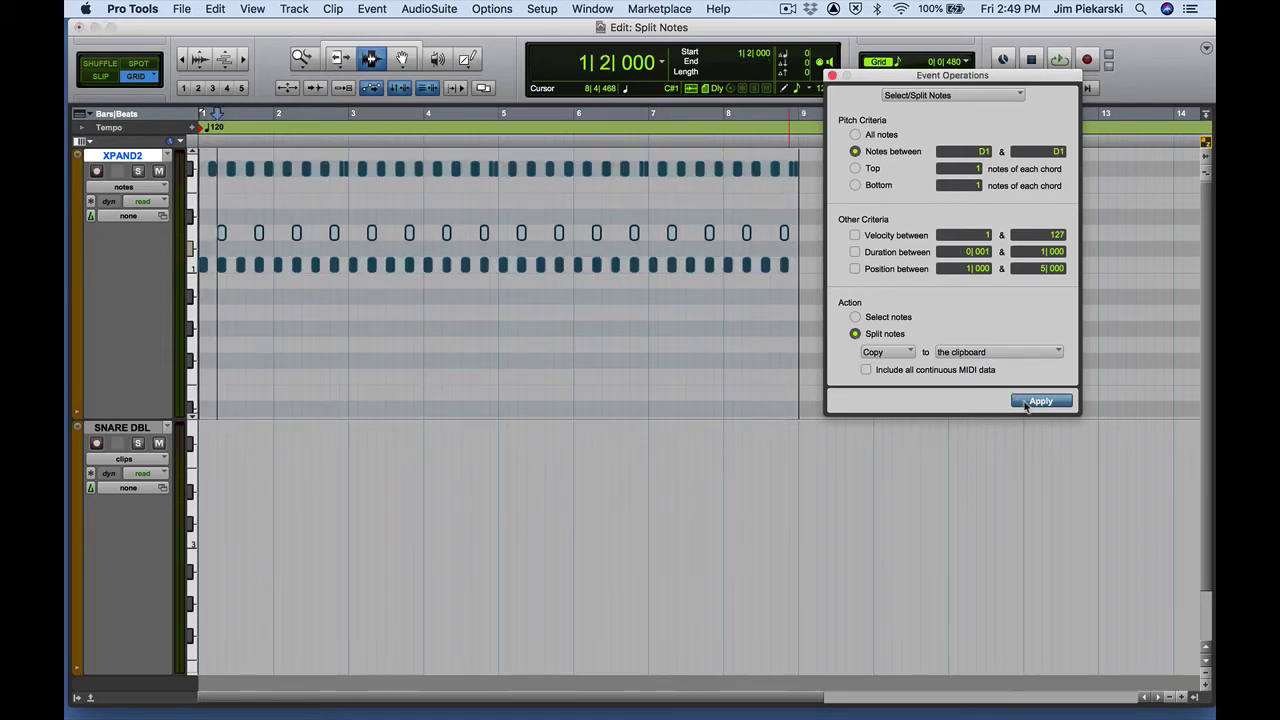
drag(797, 477, 170, 483)
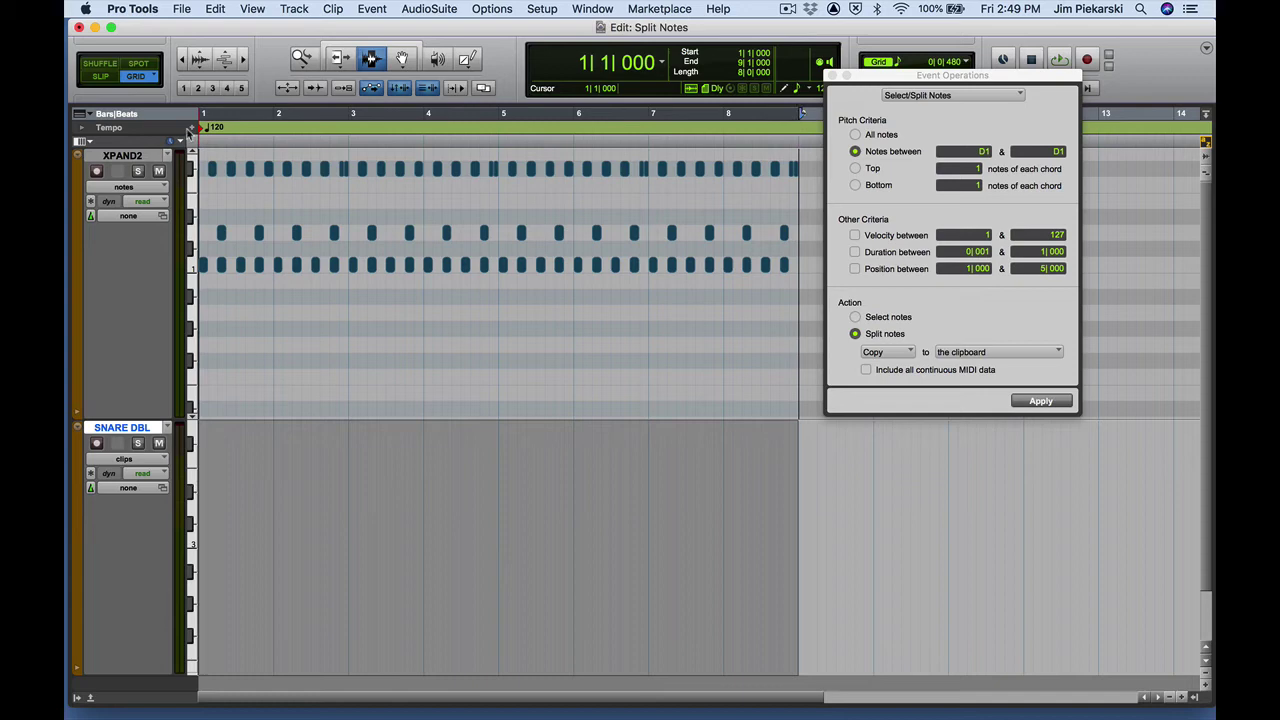
Paste the D1 snare notes onto SNARE DBL, mute XPAND2, and play the doubled snare alone
click(215, 9)
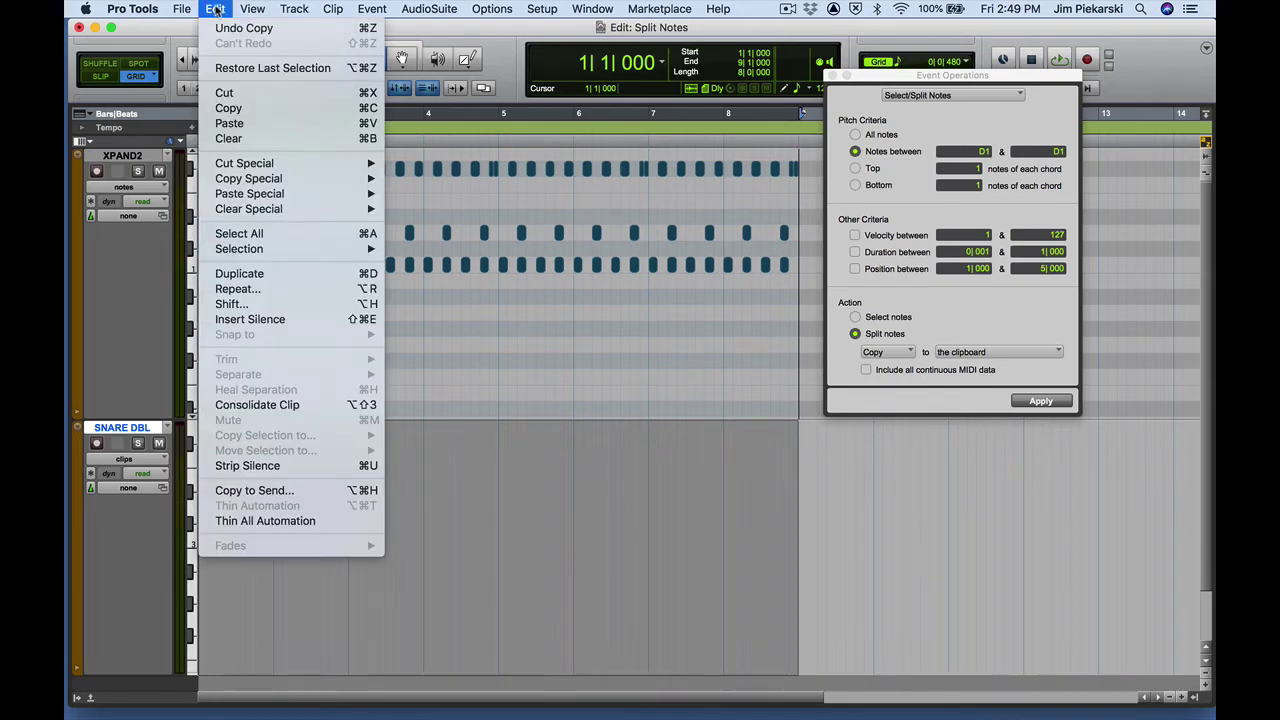
click(230, 123)
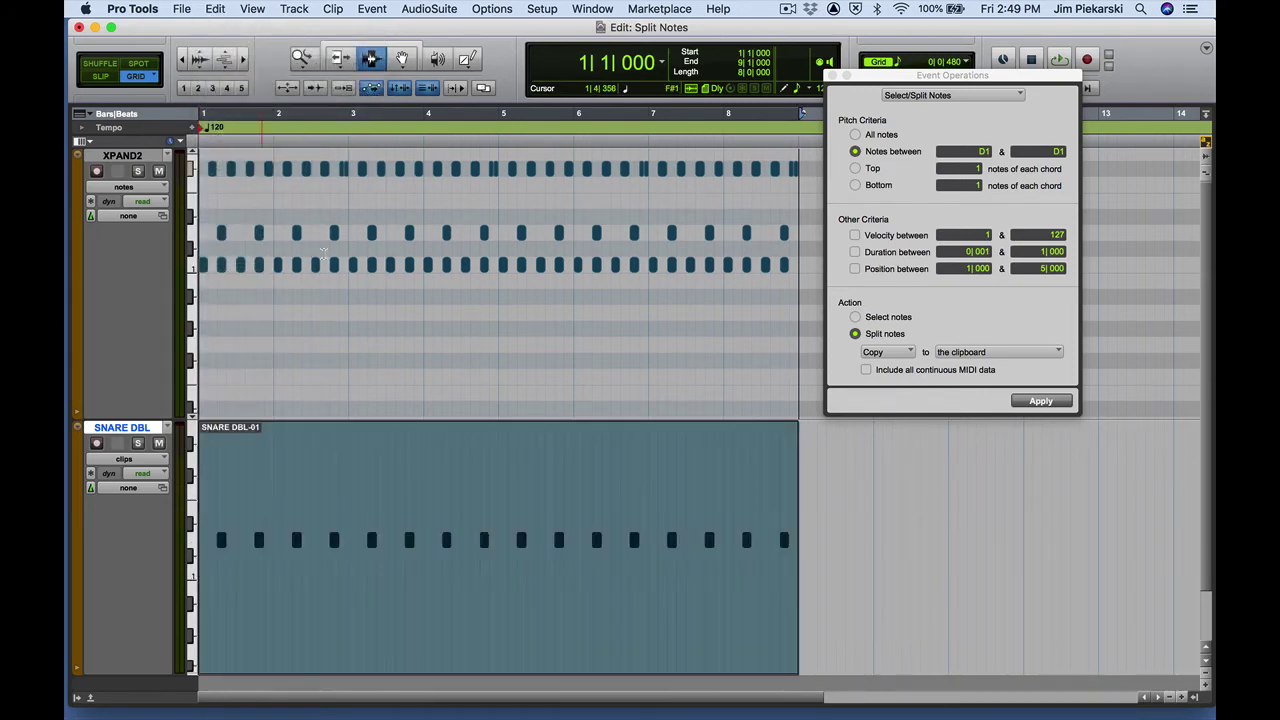
click(159, 172)
key(space)
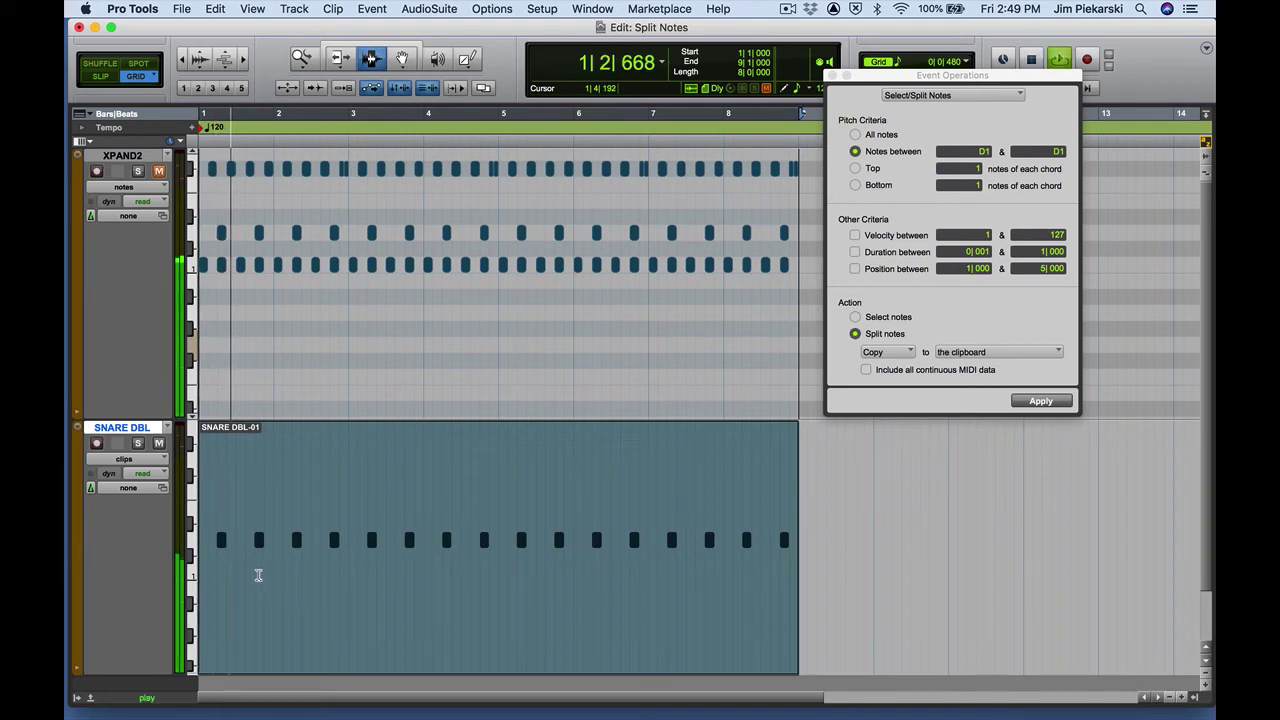
Stop playback and separate the SNARE DBL clip at bar 5
key(space)
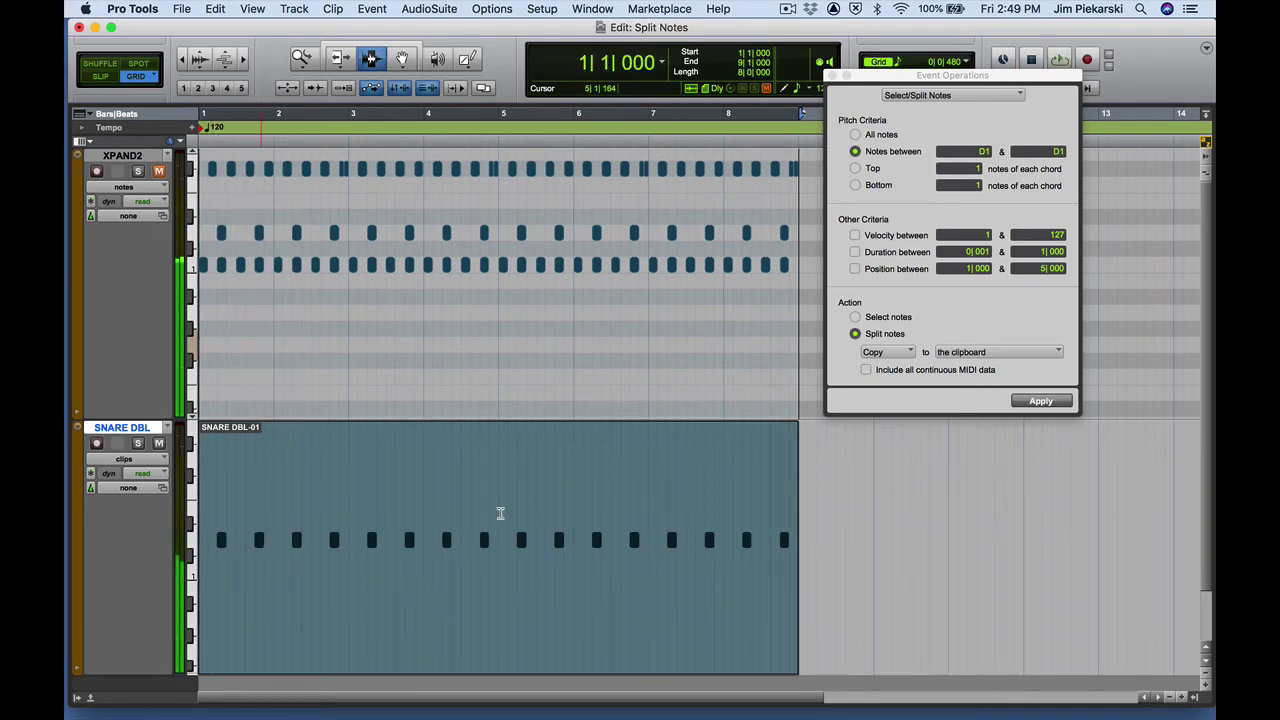
click(499, 512)
drag(499, 512, 153, 525)
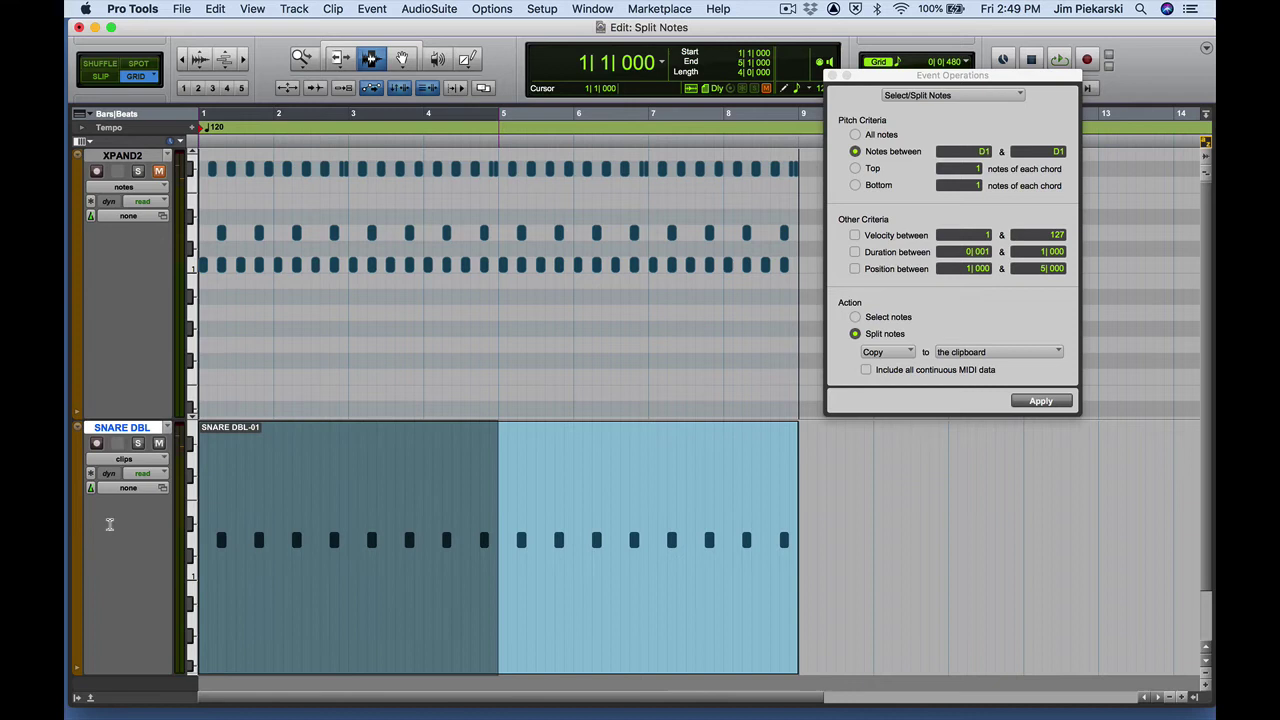
key(super+e)
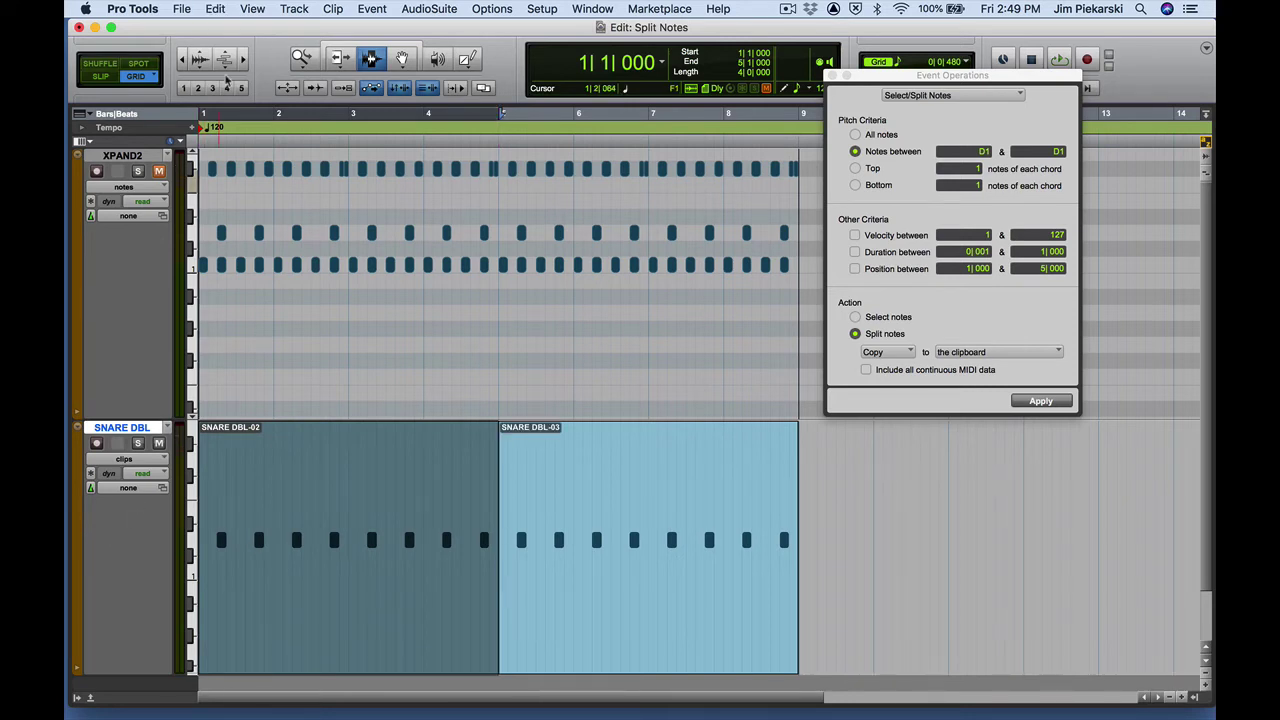
Delete the SNARE DBL-02 clip covering bars 1–4 and play the layered snare from bar 5
click(401, 58)
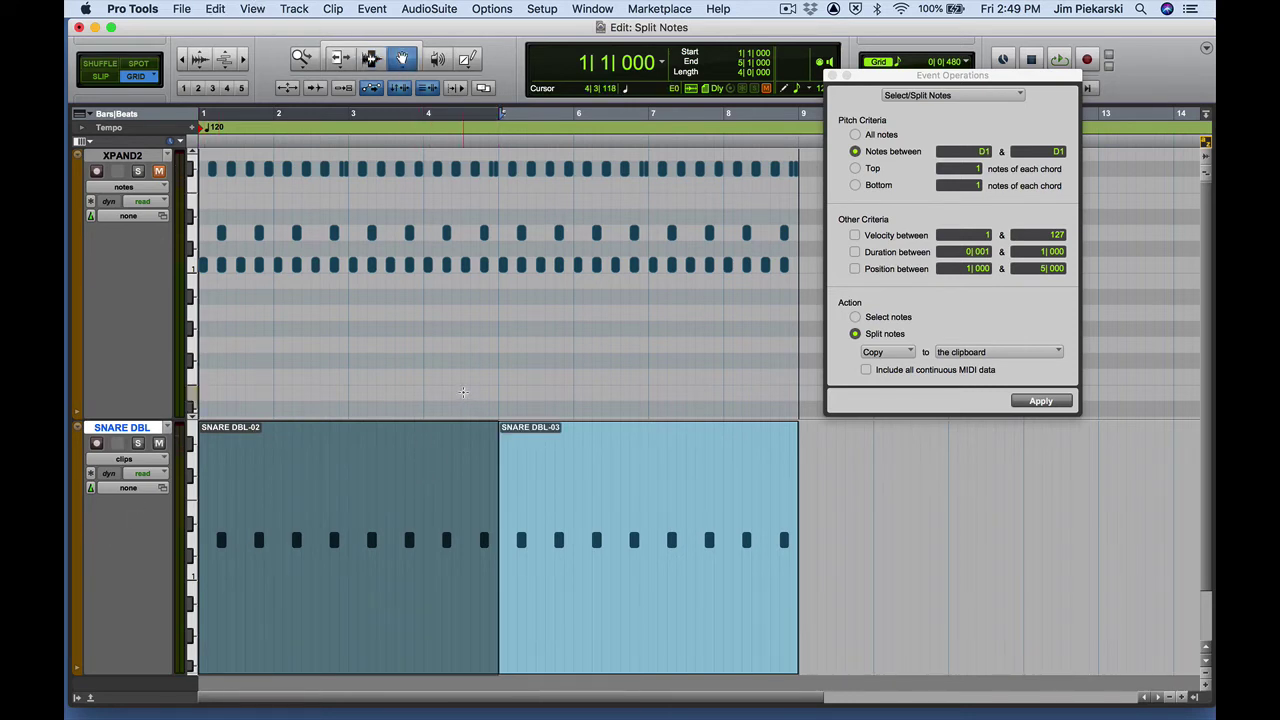
click(410, 495)
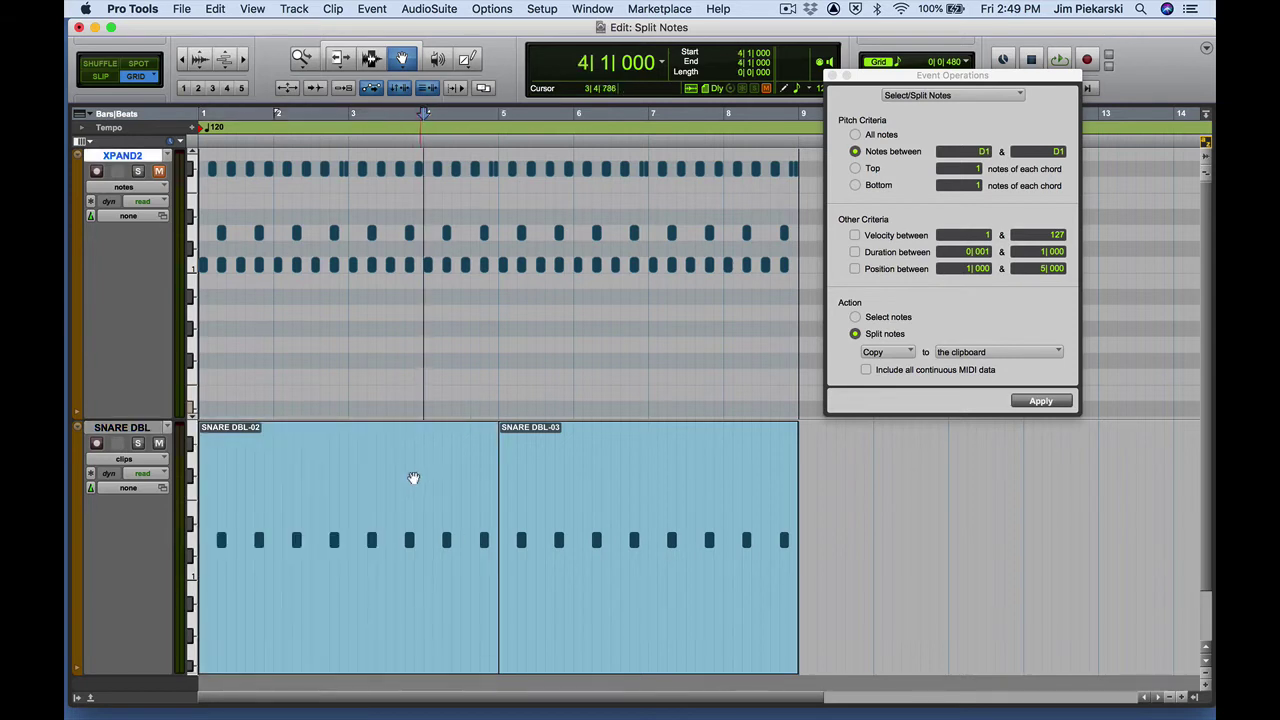
click(414, 489)
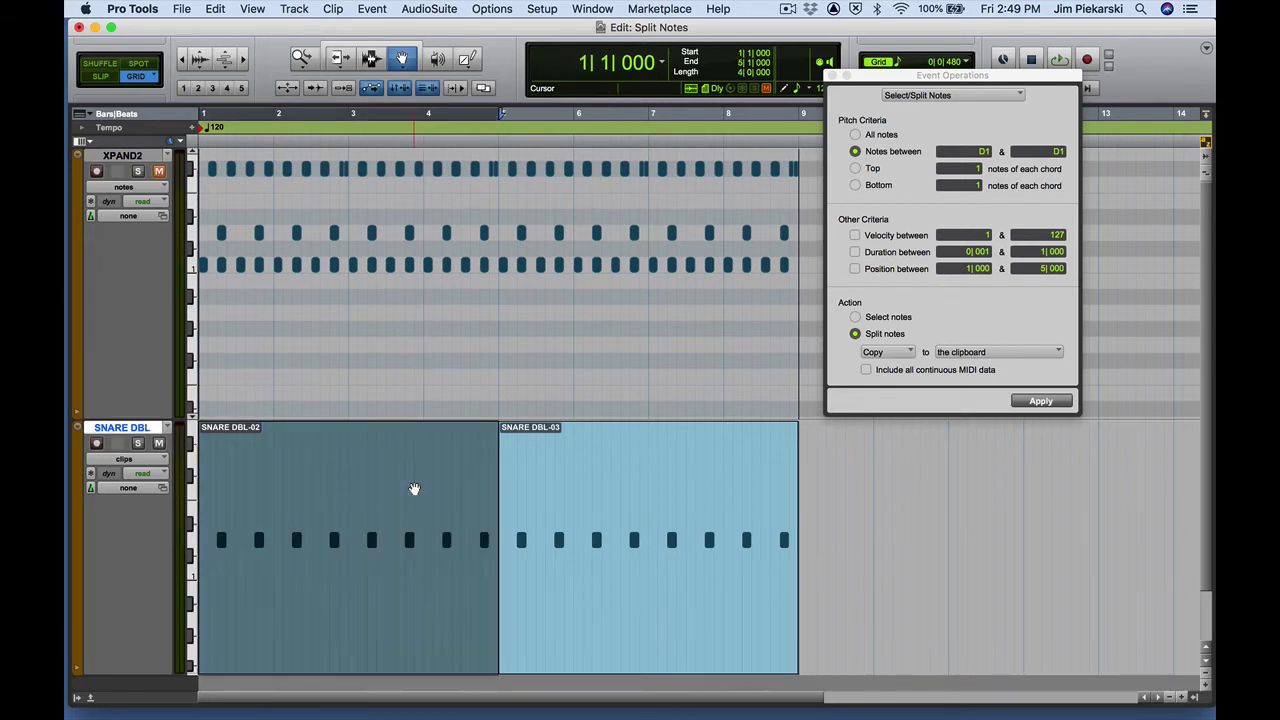
key(BackSpace)
key(F7)
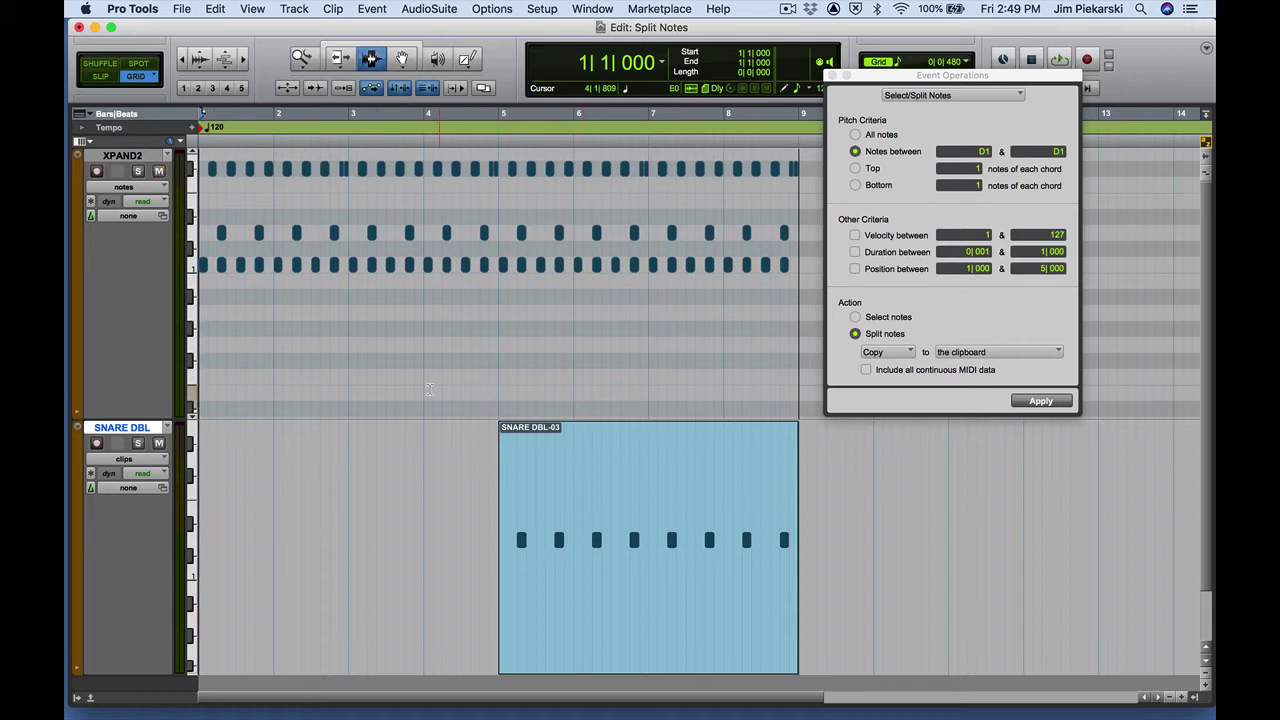
key(space)
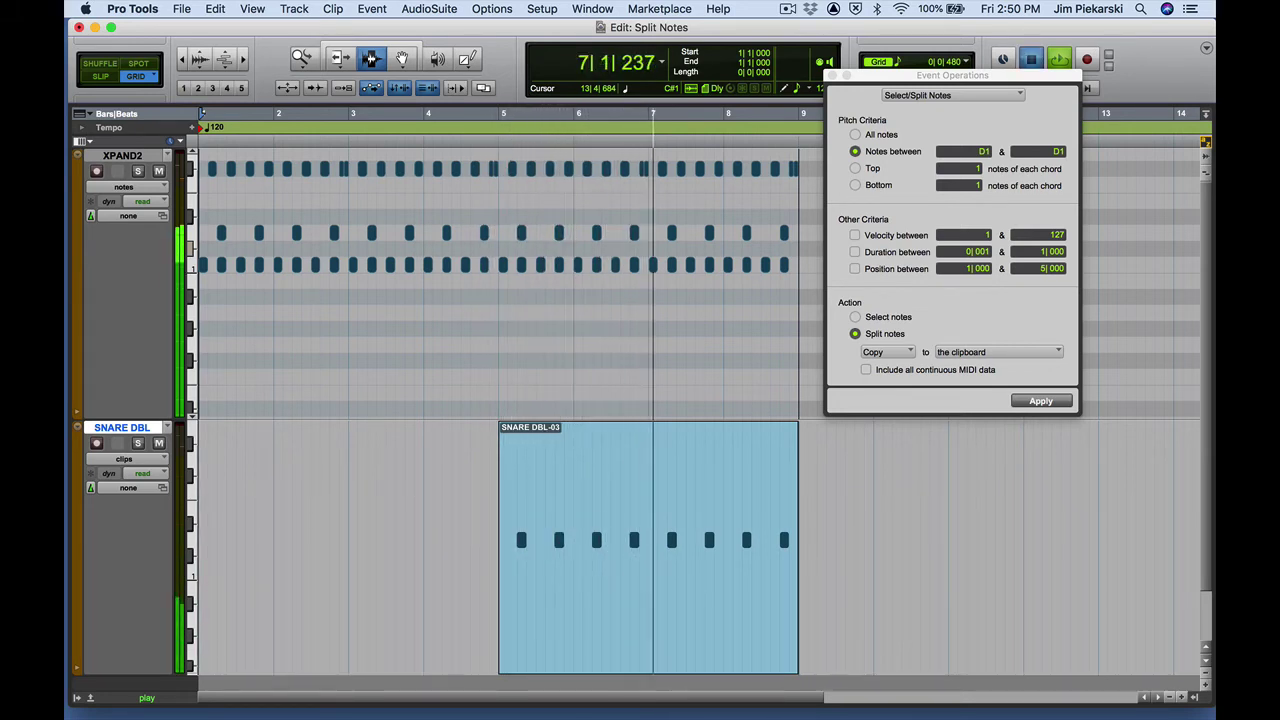
key(space)
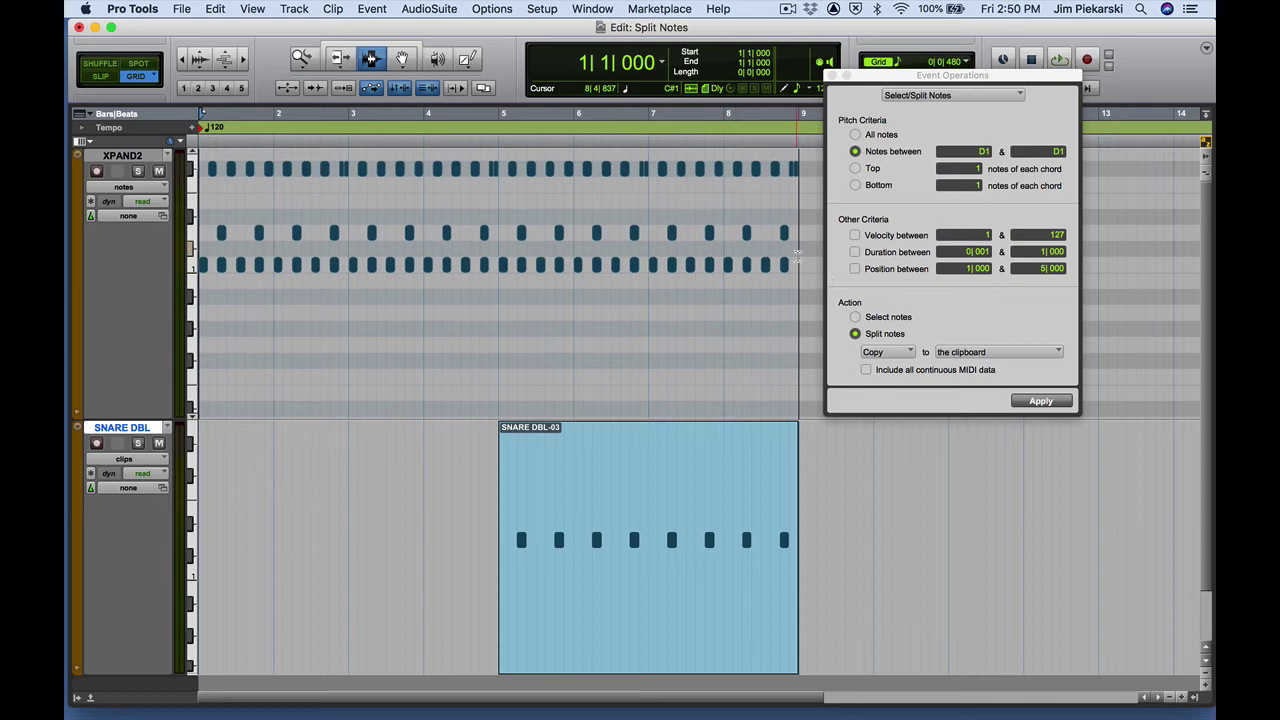
Select the XPAND2 notes from bar 5 to just before bar 9
drag(797, 255, 171, 273)
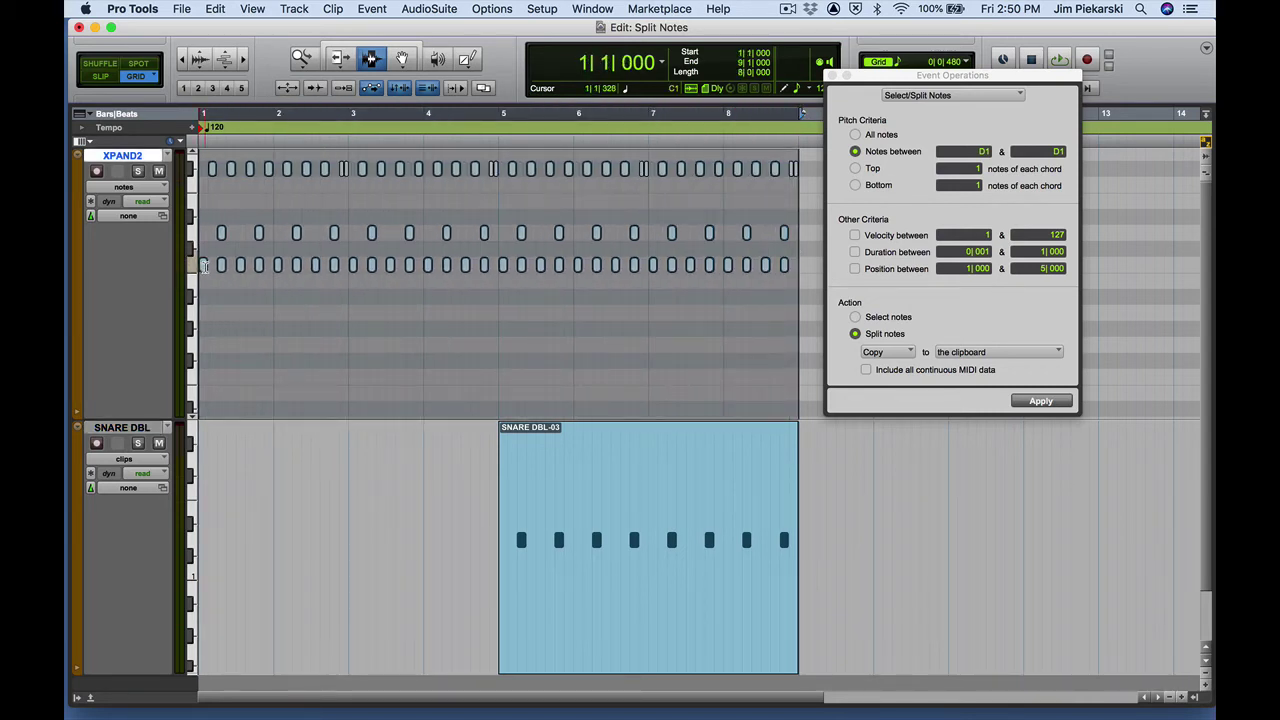
drag(498, 305, 798, 310)
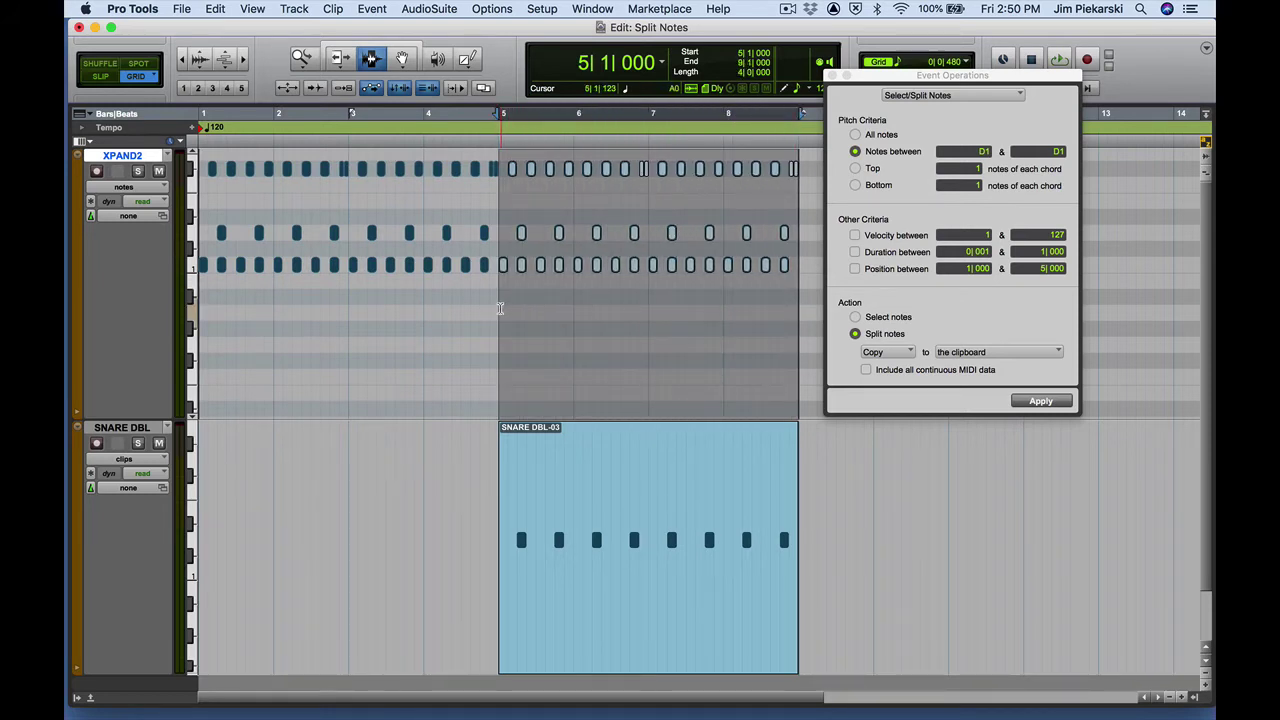
drag(502, 306, 182, 331)
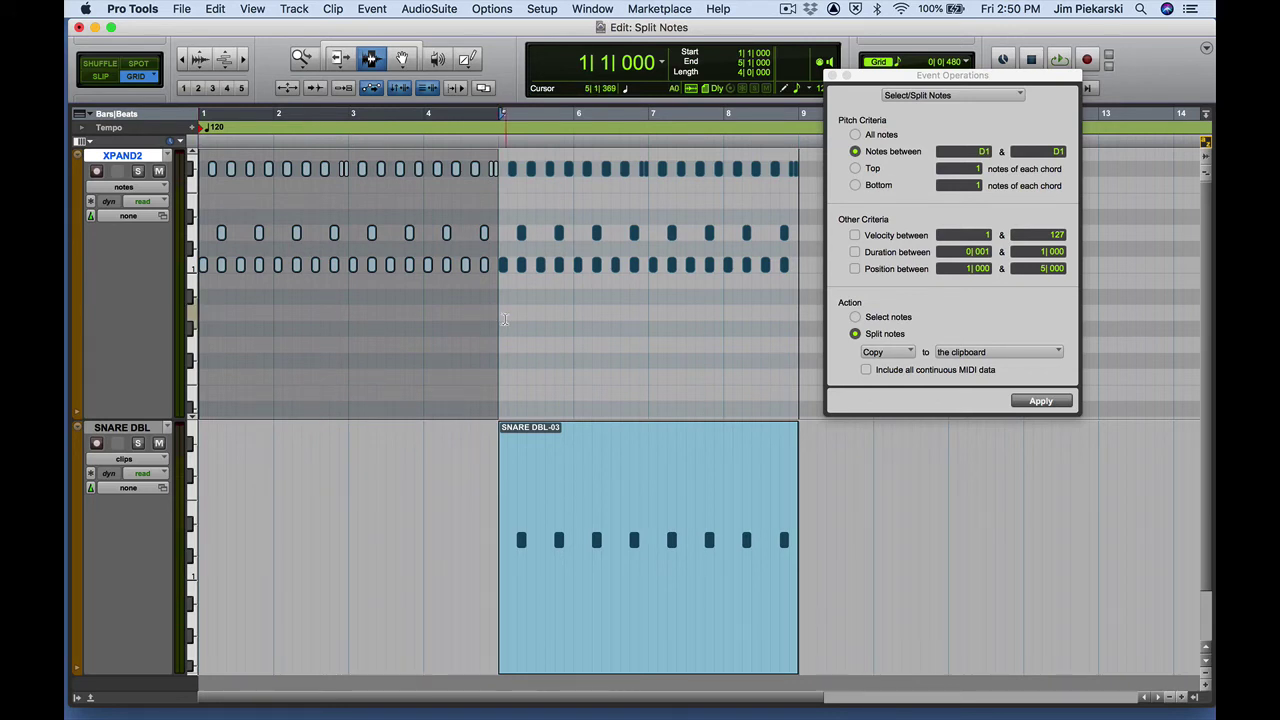
drag(502, 321, 795, 329)
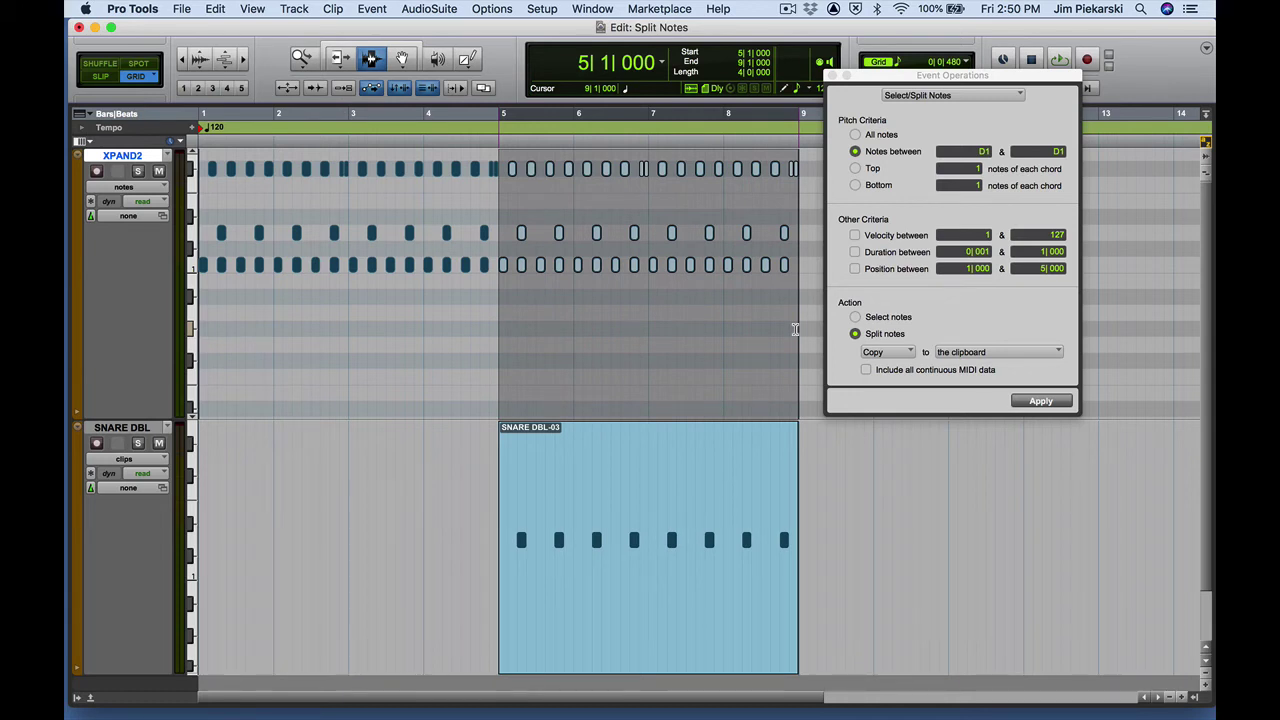
drag(795, 329, 791, 329)
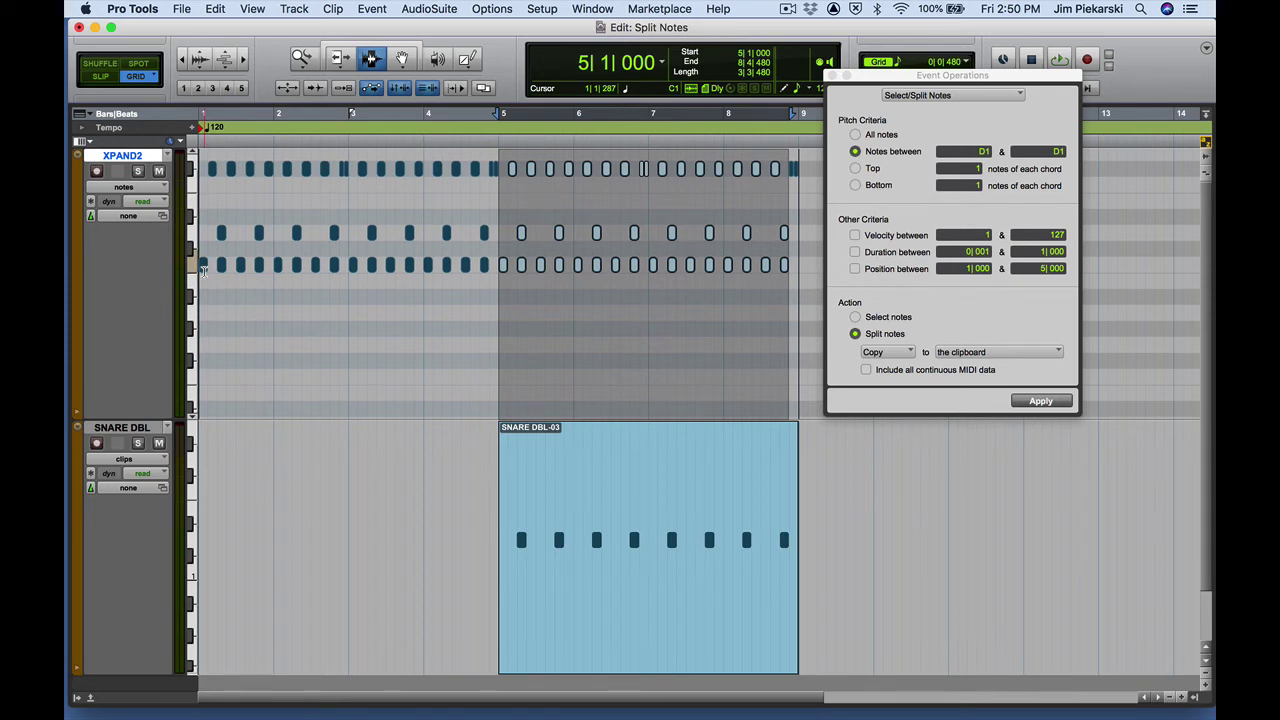
Set the split pitch range to C1–C1 and shrink the XPAND2 and SNARE DBL tracks
click(955, 153)
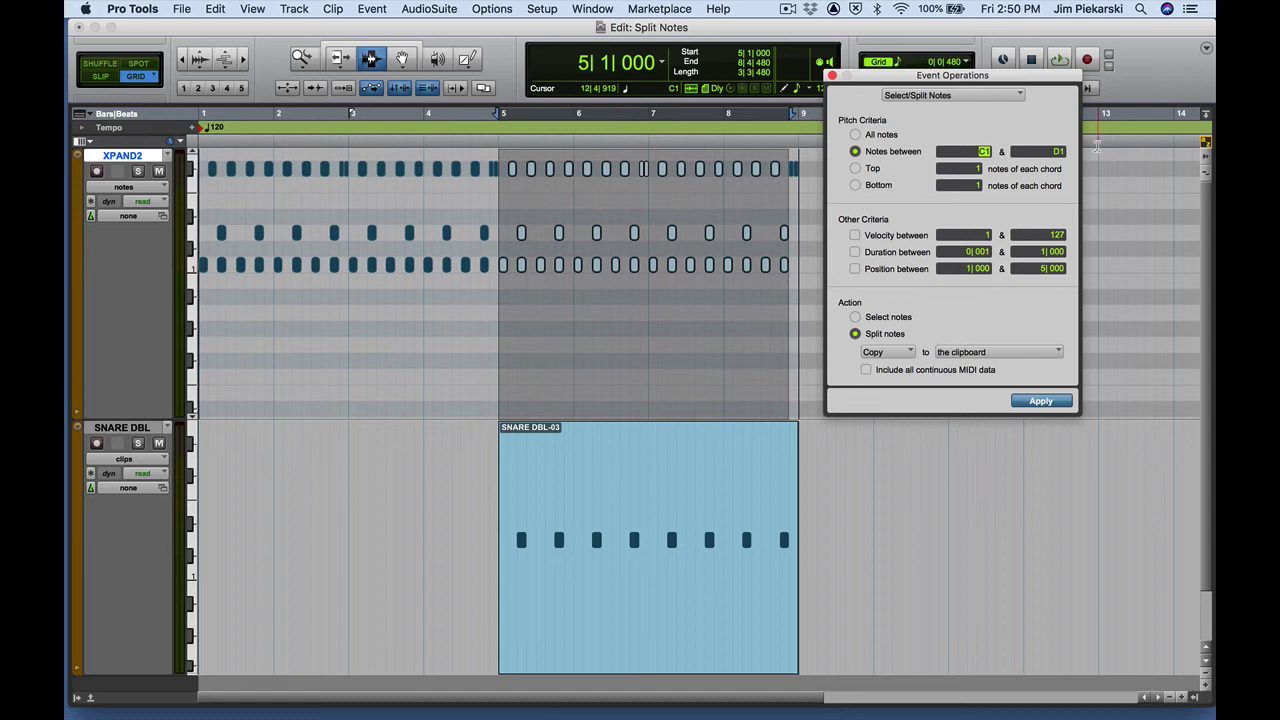
key(Tab)
key(Return)
drag(144, 420, 165, 318)
drag(145, 572, 157, 443)
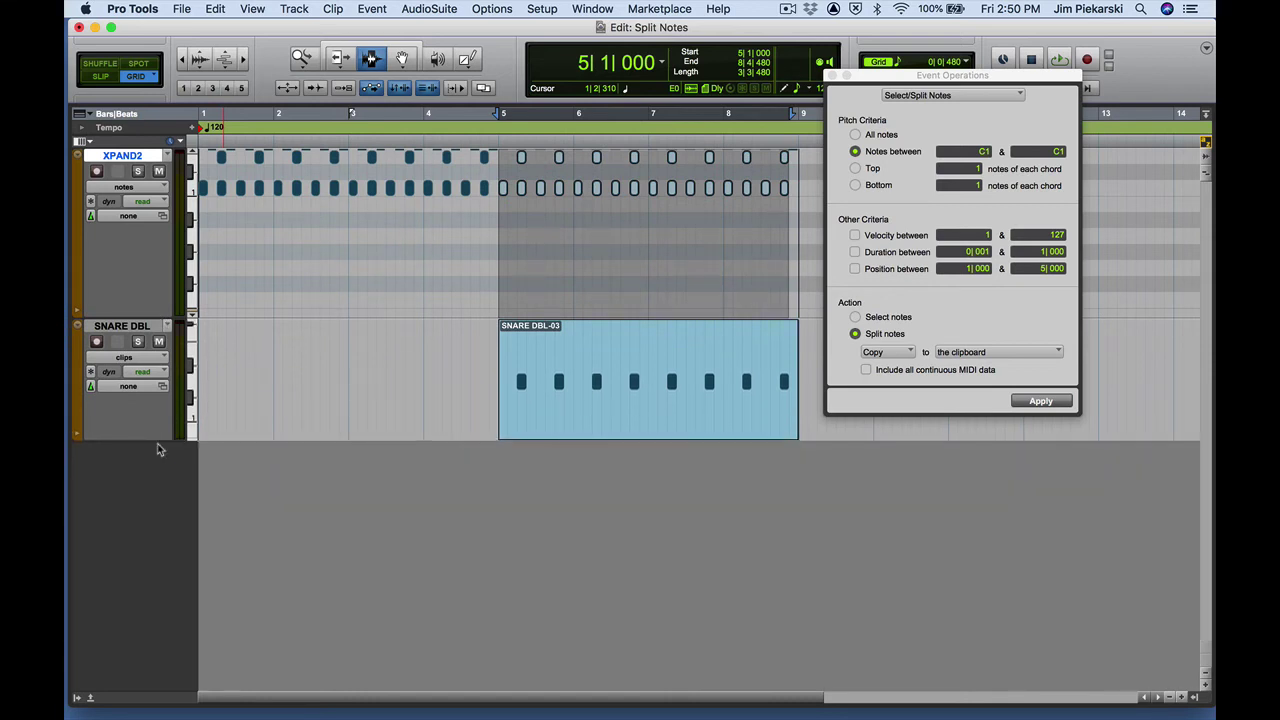
Split a copy of the C1 notes onto a new track, creating XPAND2.dup1
click(877, 354)
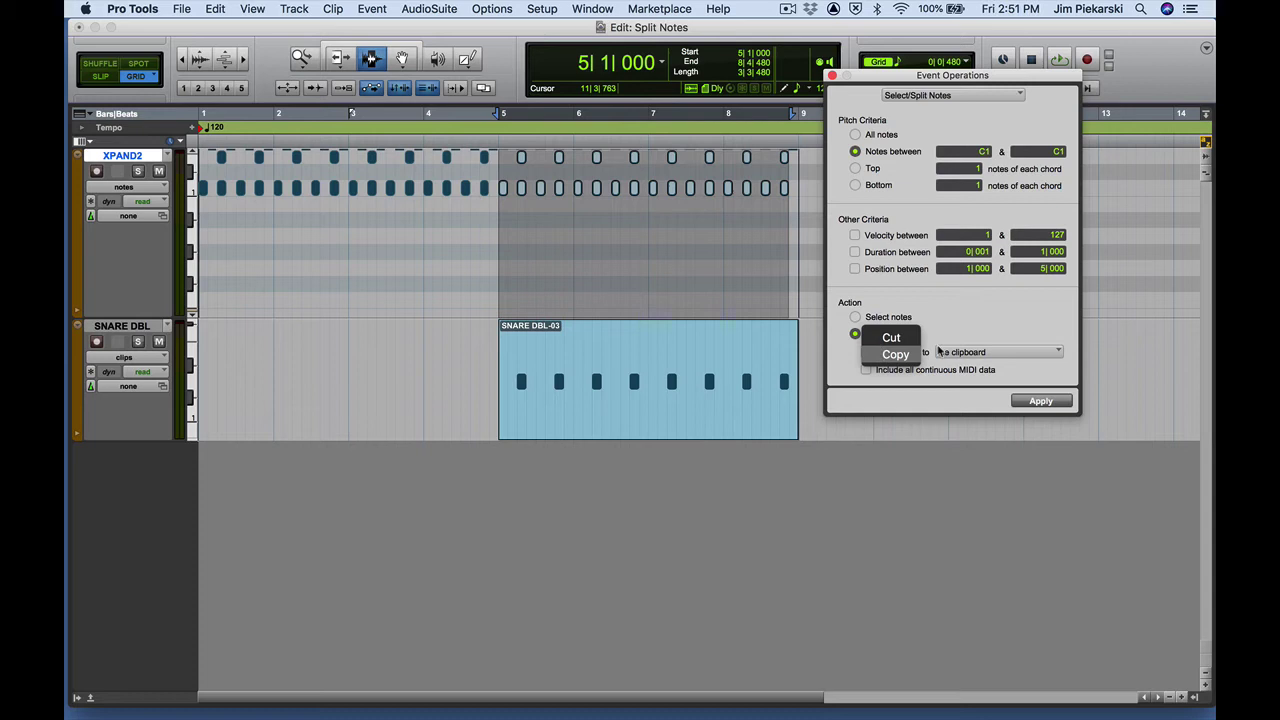
click(905, 356)
click(960, 352)
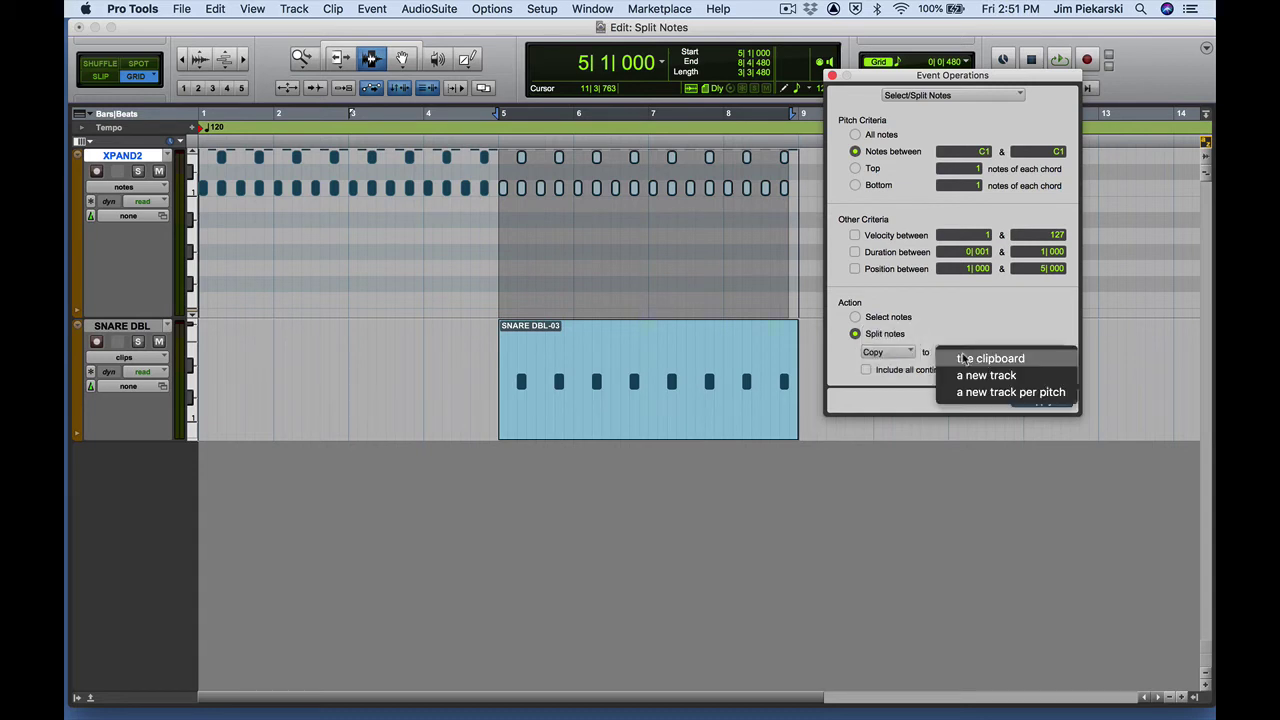
click(982, 372)
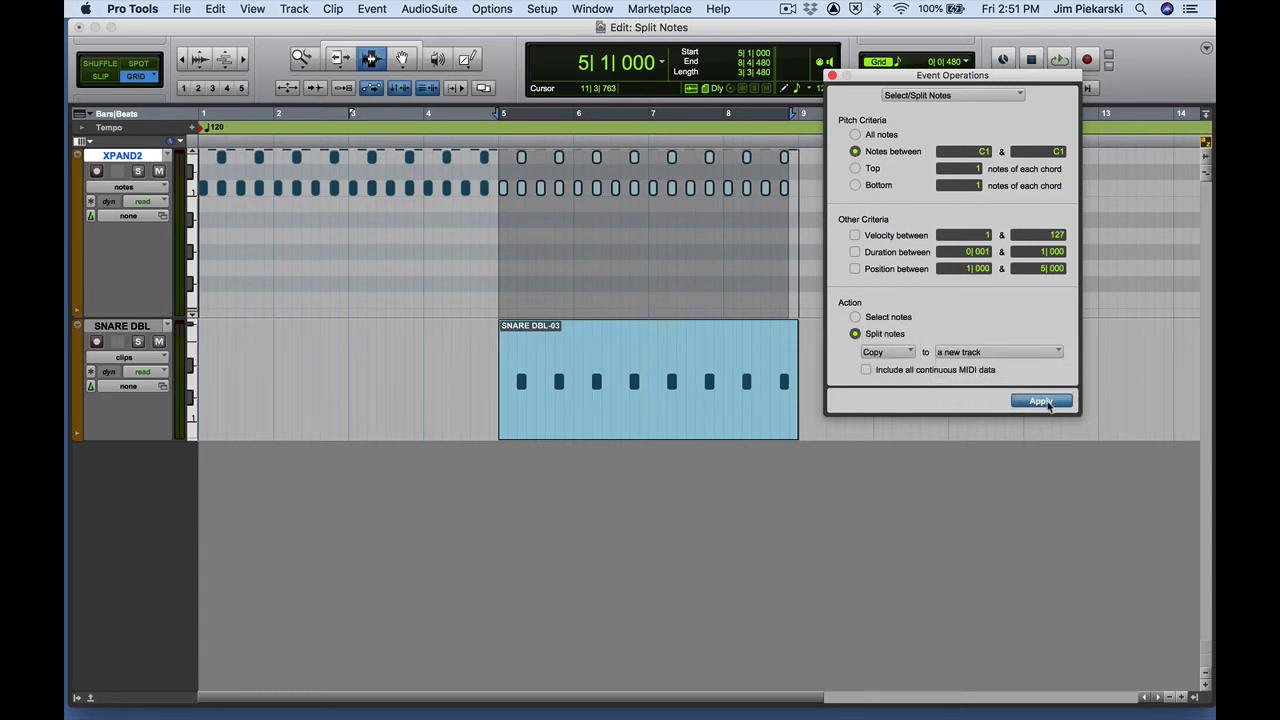
click(1042, 401)
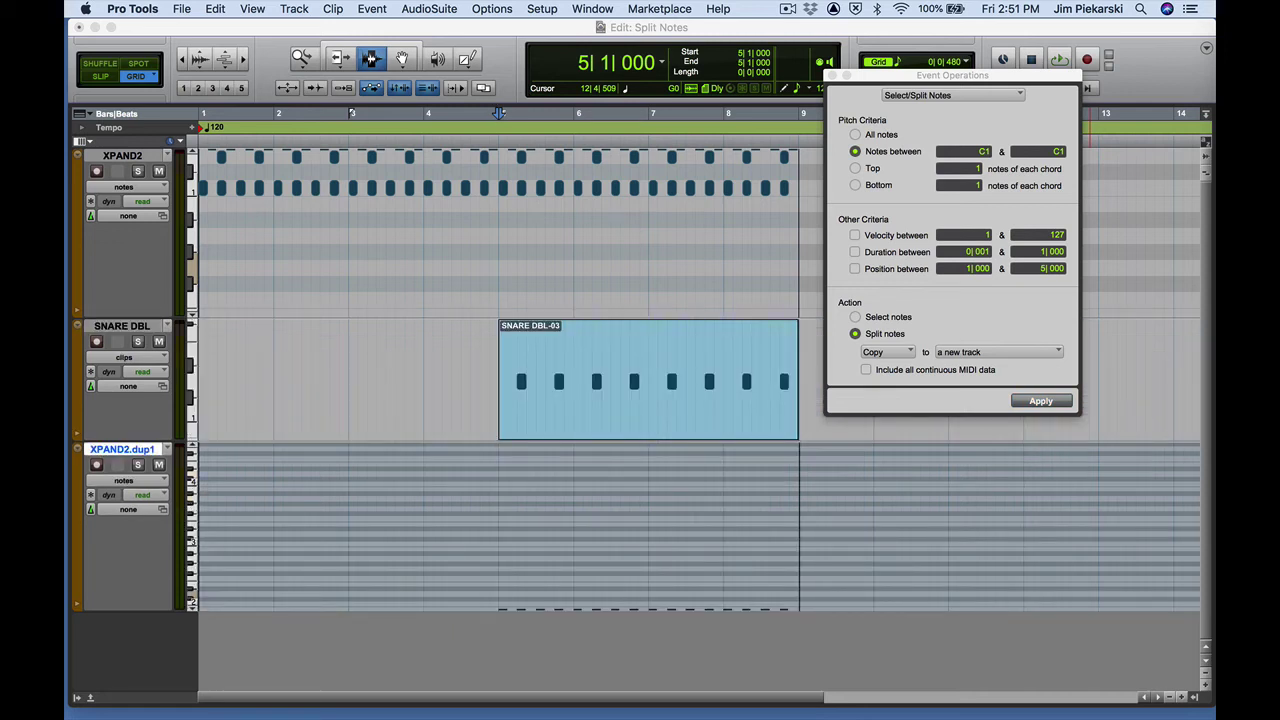
Rename the XPAND2.dup1 track to BOOM and open the Mix window
double_click(128, 451)
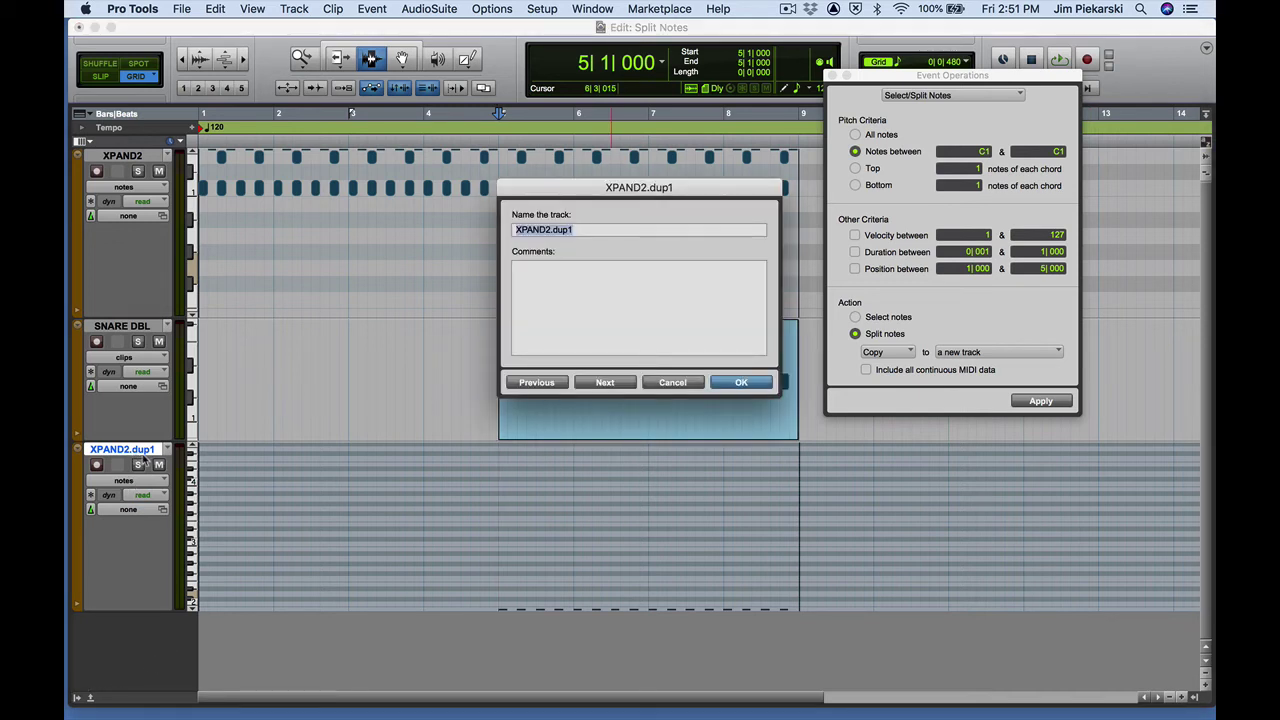
text(B)
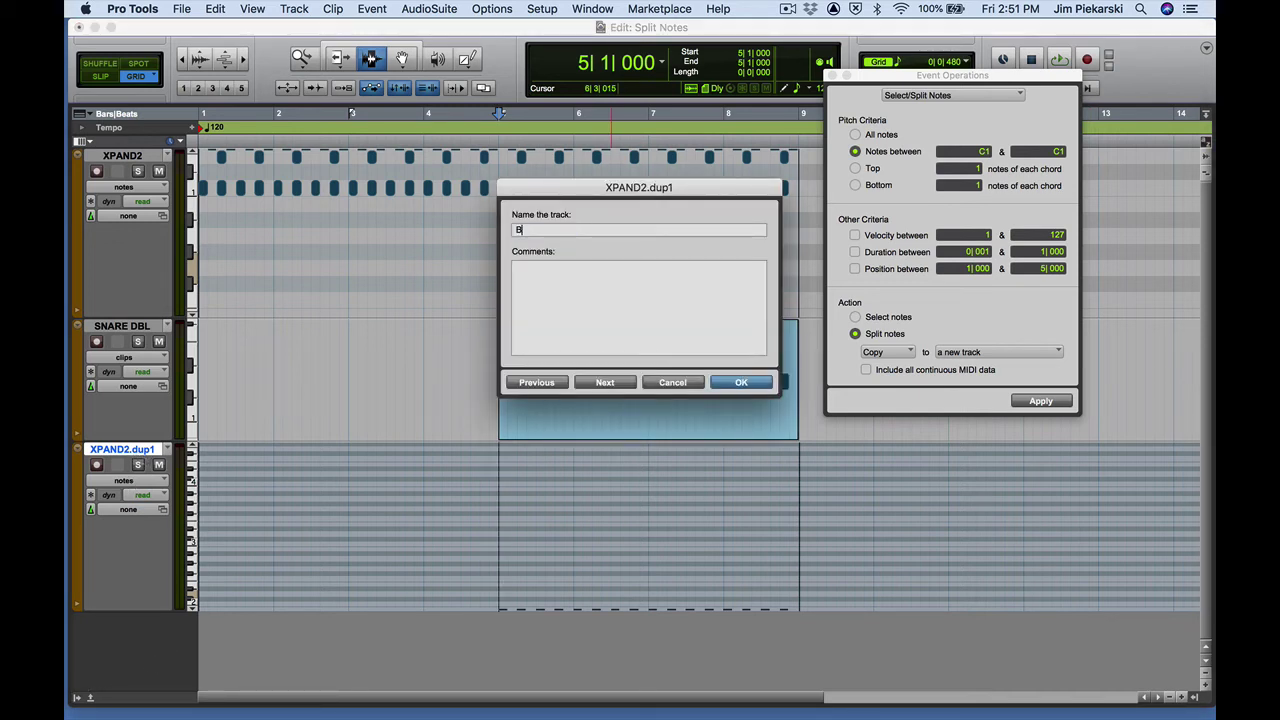
text(OOMJ)
key(Return)
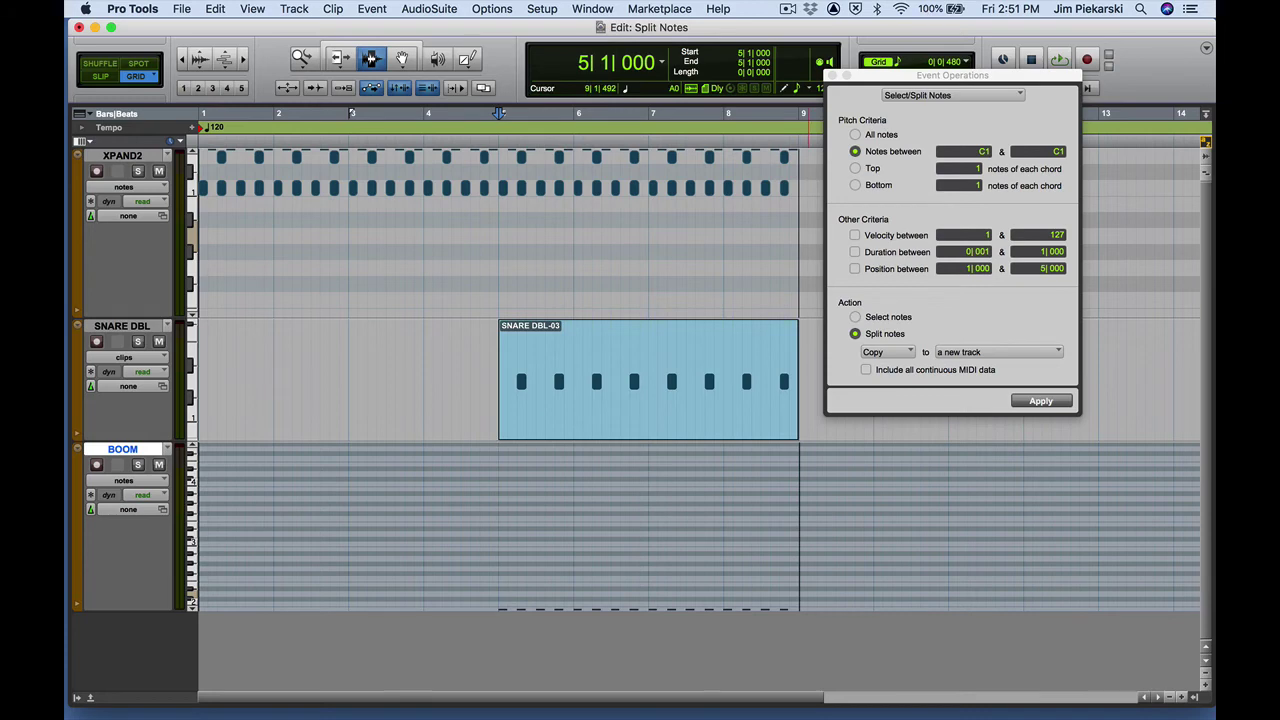
key(super+equal)
Insert the Boom (stereo) instrument plug-in on the BOOM channel and move the mixer aside
drag(580, 27, 540, 27)
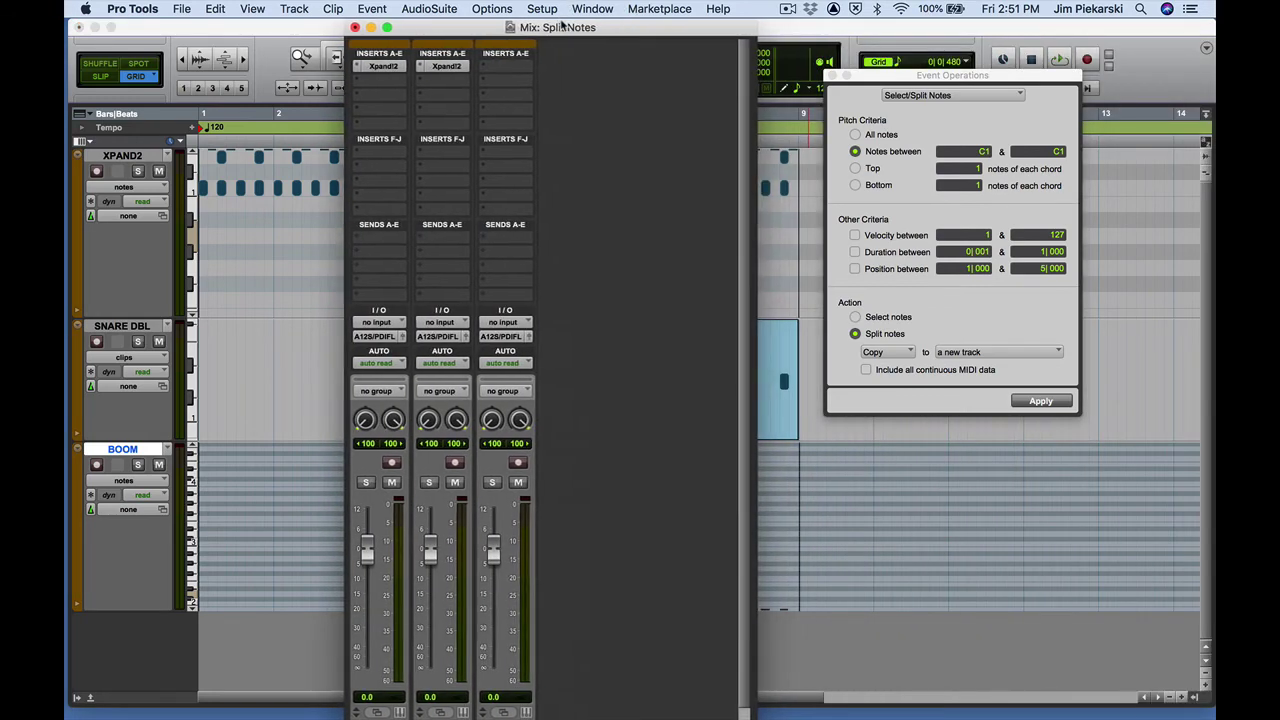
click(487, 70)
mouse_move(575, 66)
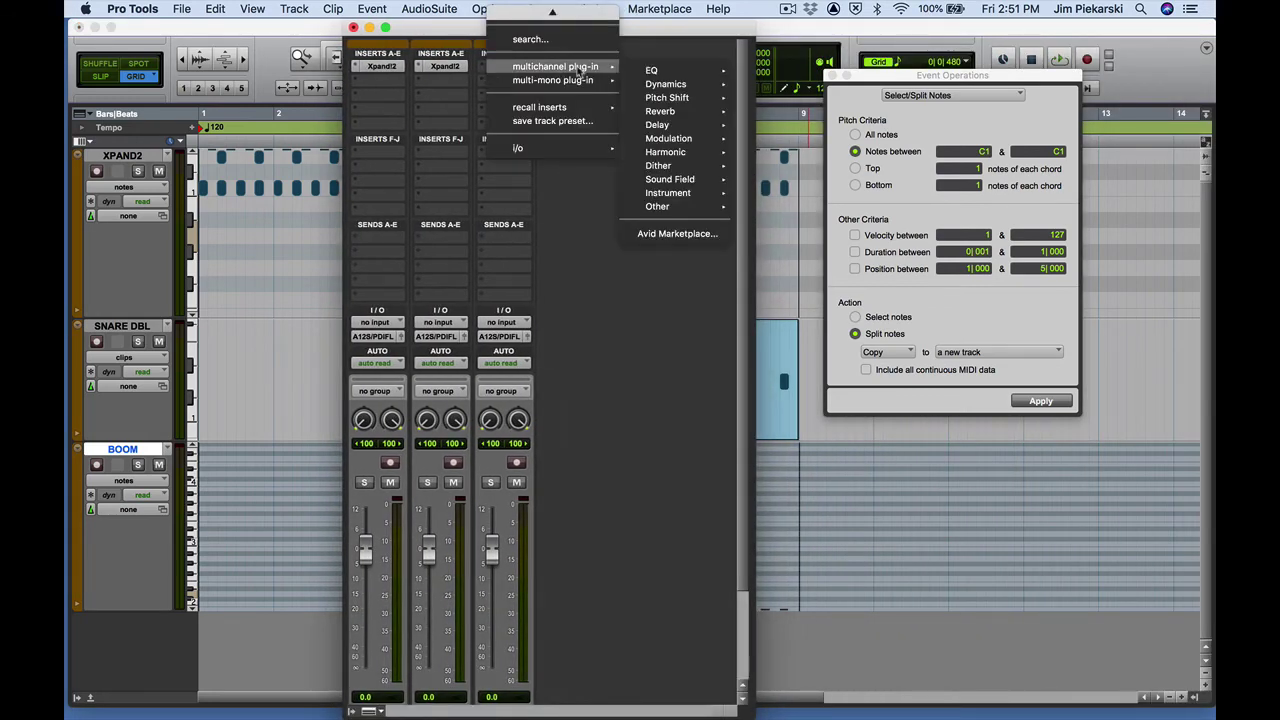
mouse_move(667, 193)
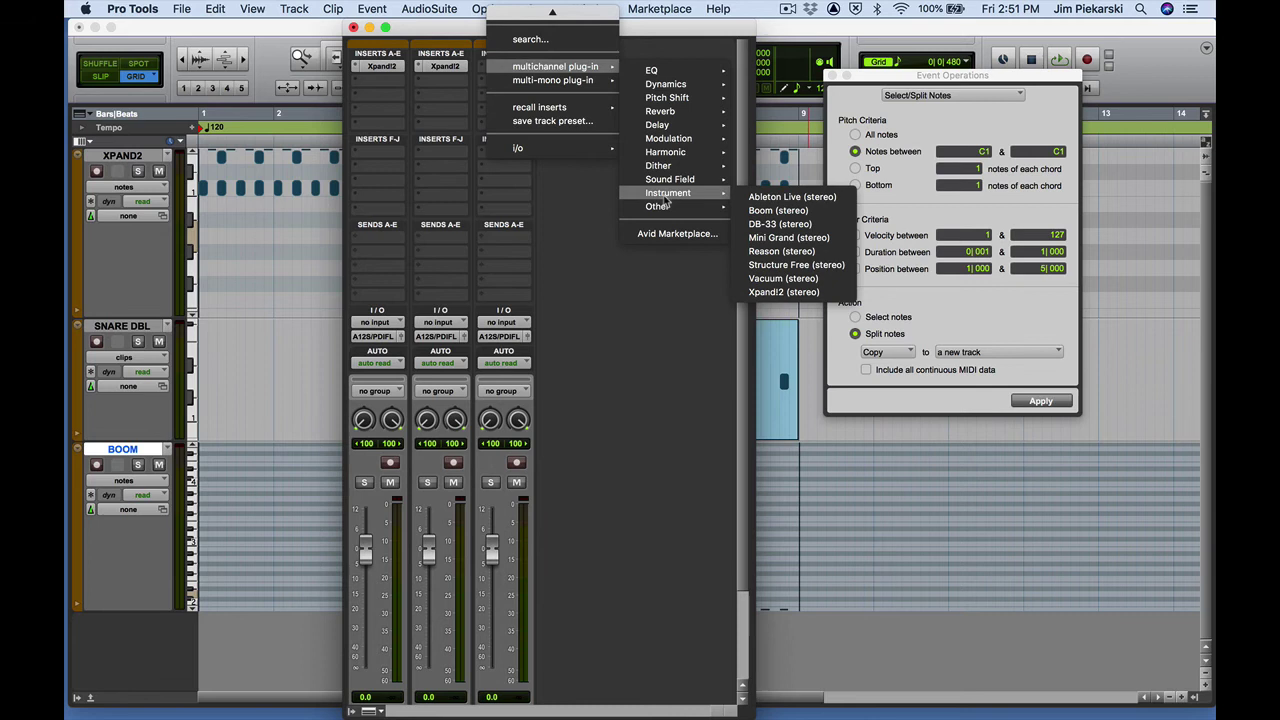
click(770, 212)
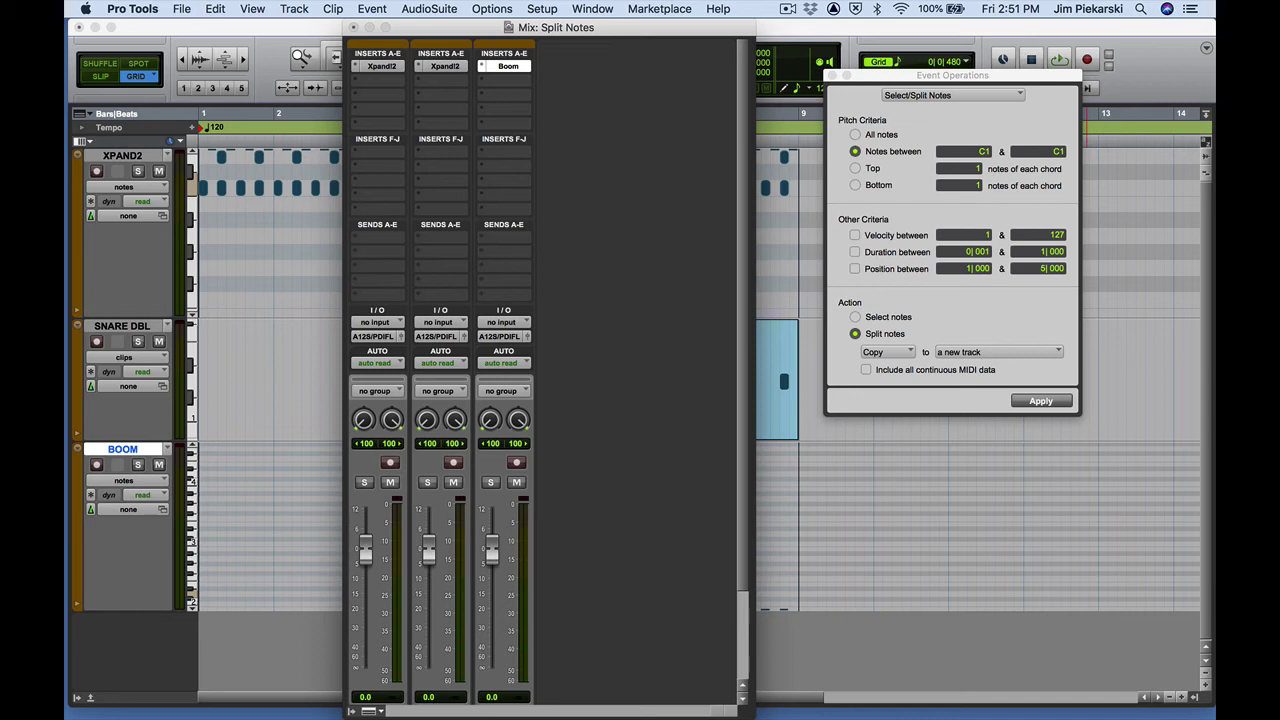
key(super+w)
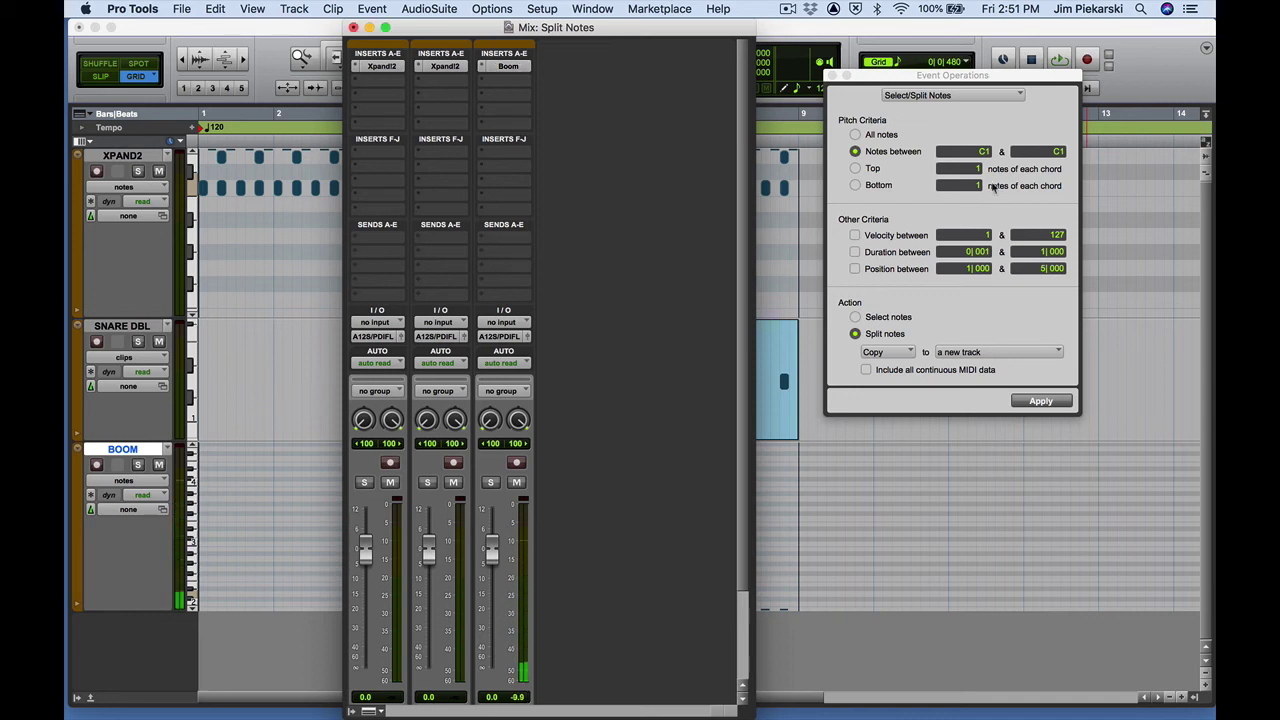
drag(436, 30, 996, 129)
Show the BOOM track's XPAND2-05 clip and audition the session from the start
click(124, 481)
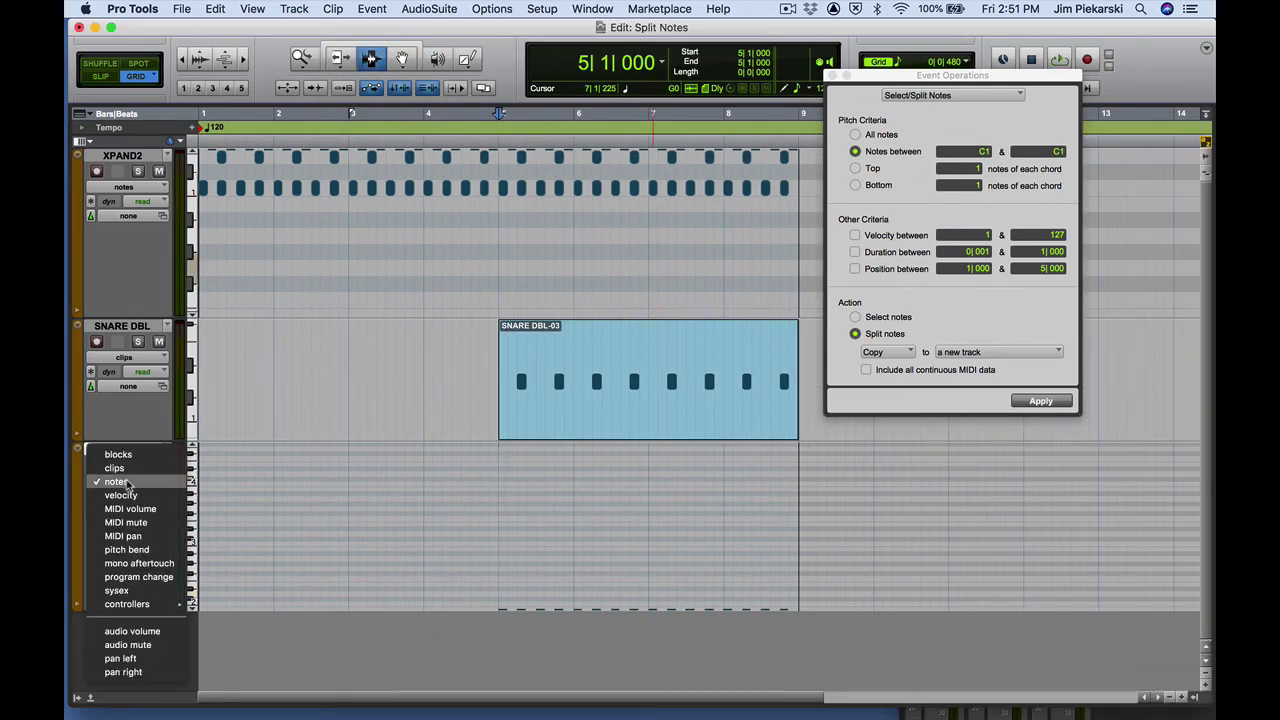
click(128, 470)
key(Return)
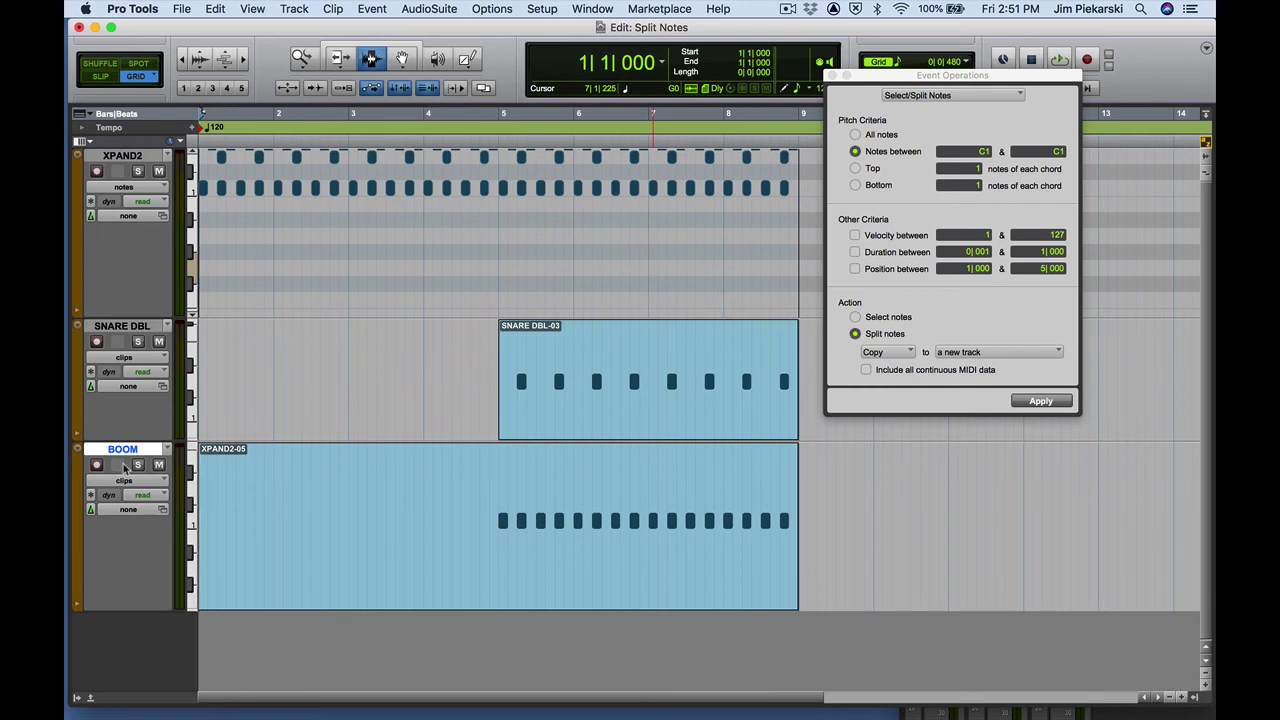
key(space)
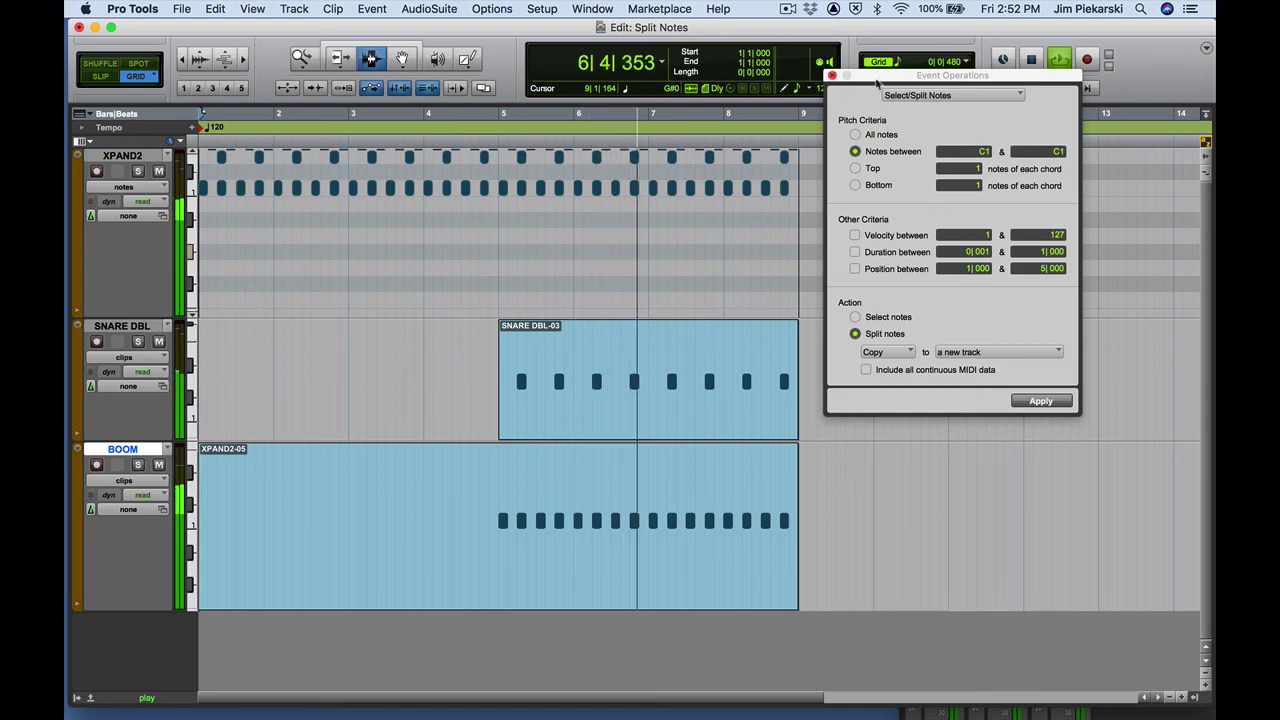
key(space)
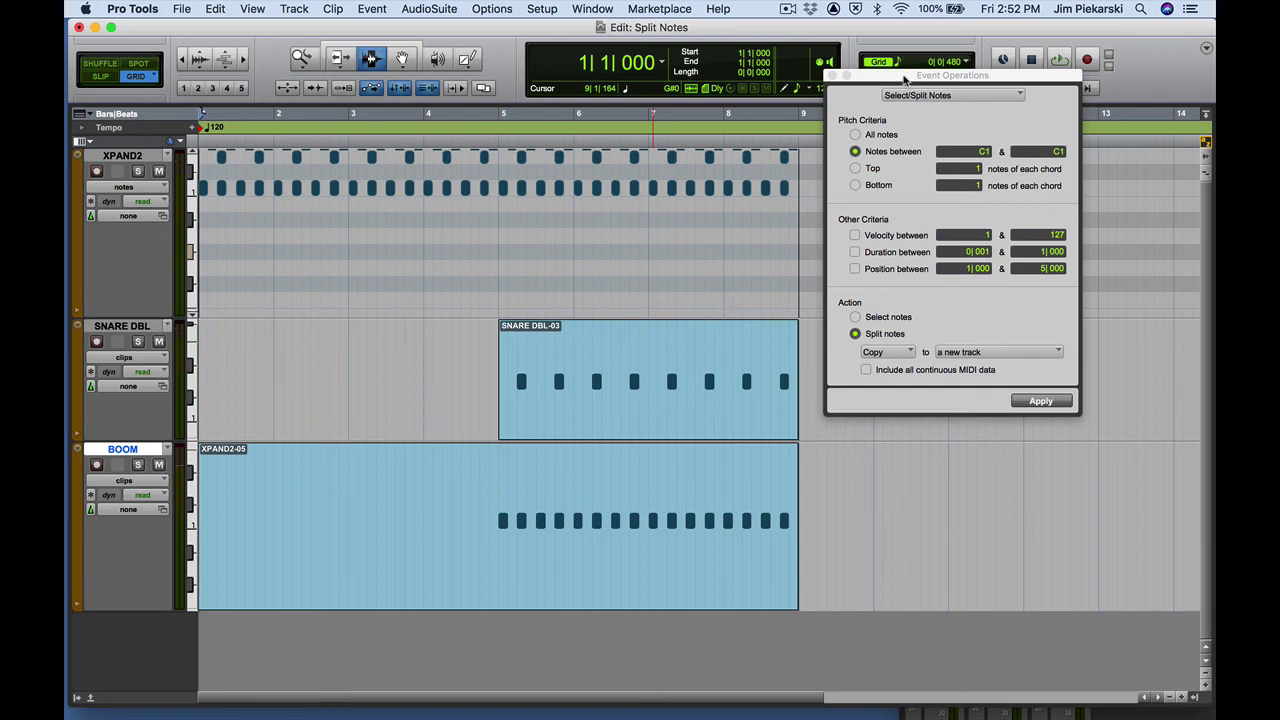
drag(905, 78, 587, 66)
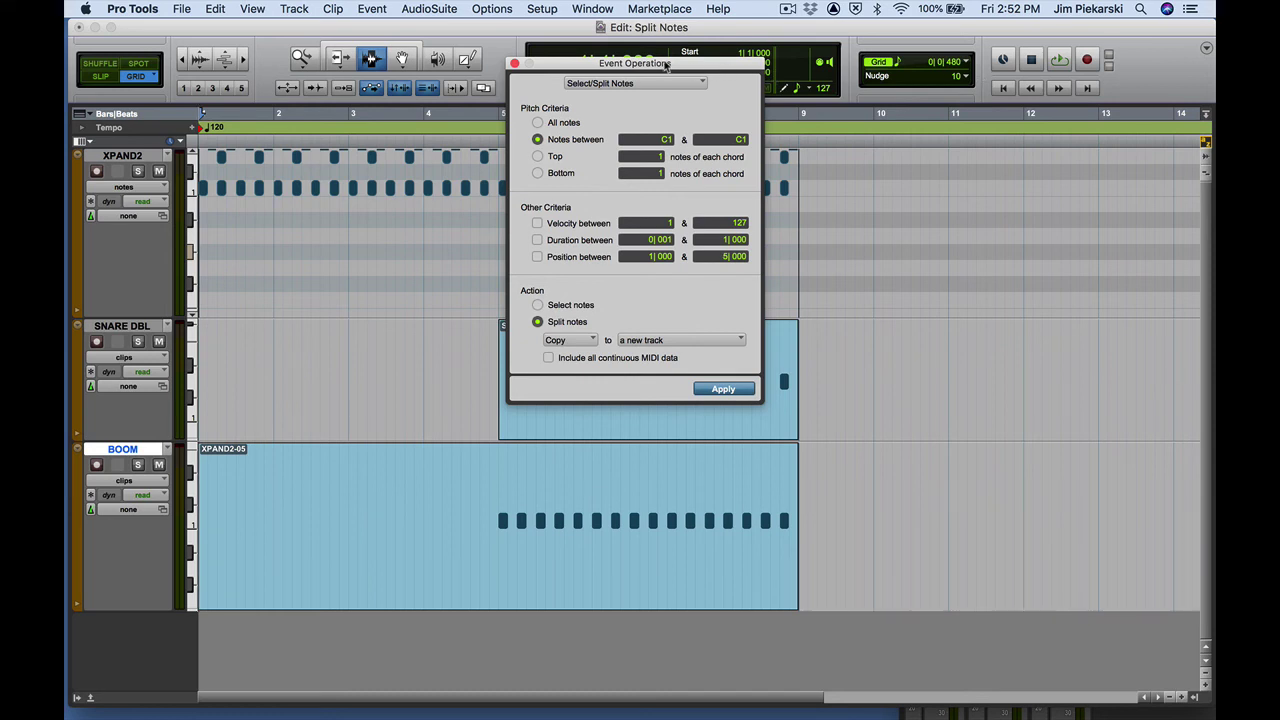
Set the note split to cut notes to a new track
drag(697, 65, 1035, 80)
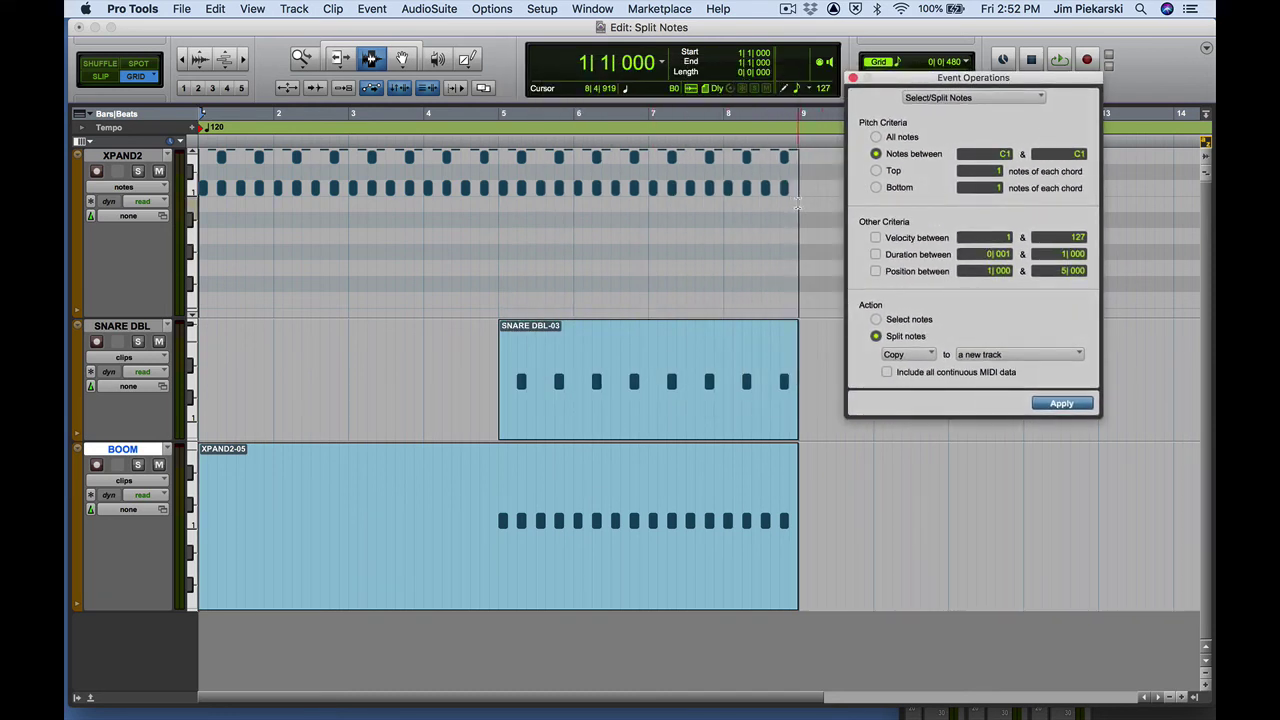
drag(800, 200, 140, 246)
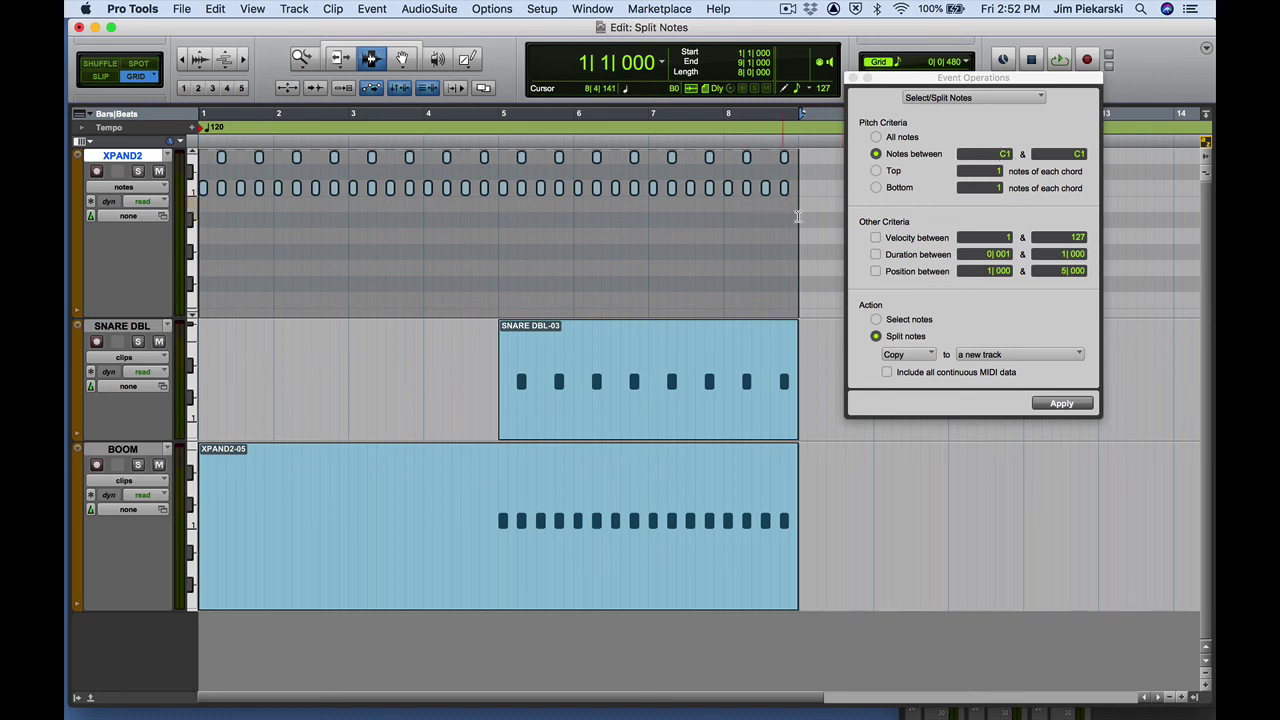
click(893, 356)
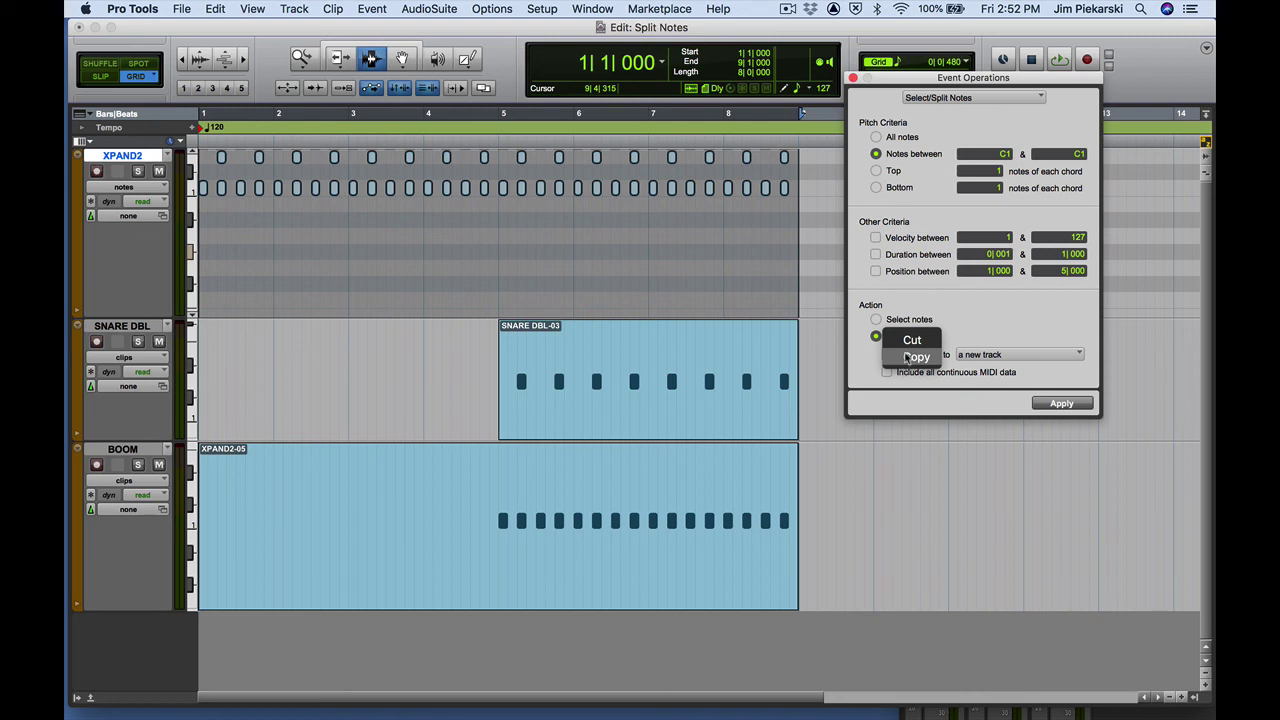
click(912, 344)
click(994, 356)
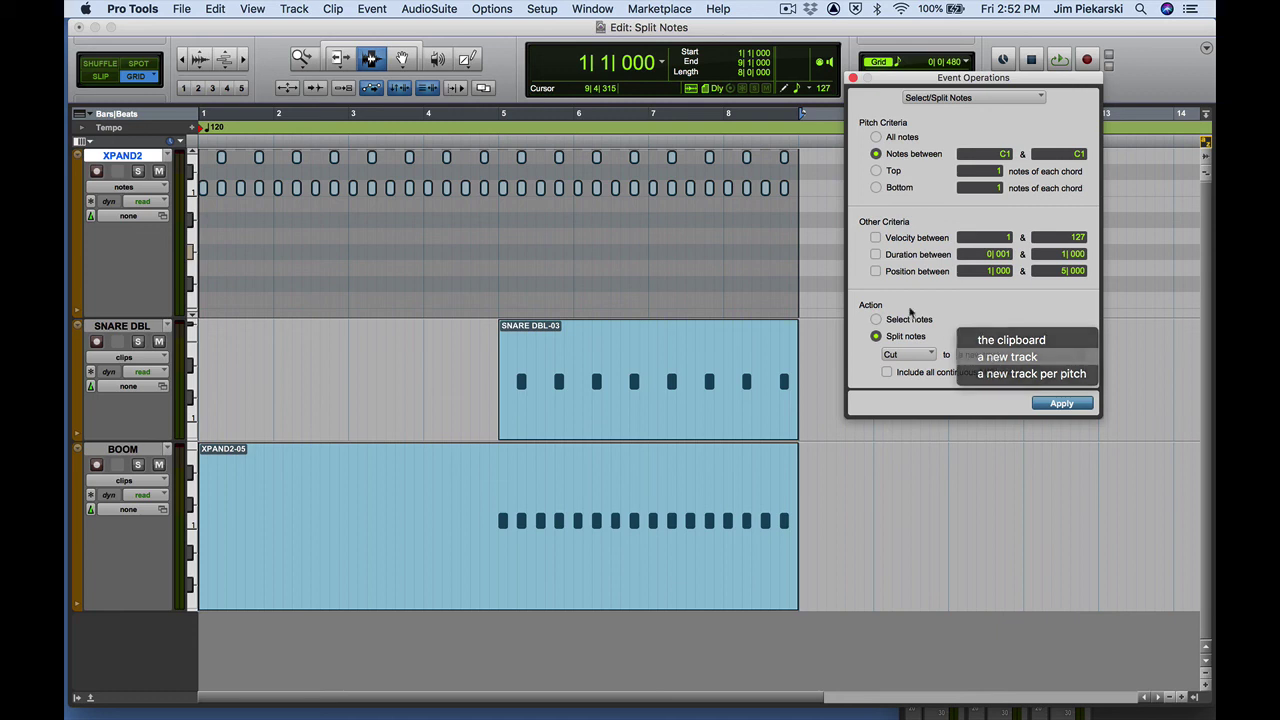
click(994, 357)
Select the whole XPAND2 clip, bars 1 to 9, and target all notes for cutting
drag(803, 255, 597, 260)
double_click(522, 264)
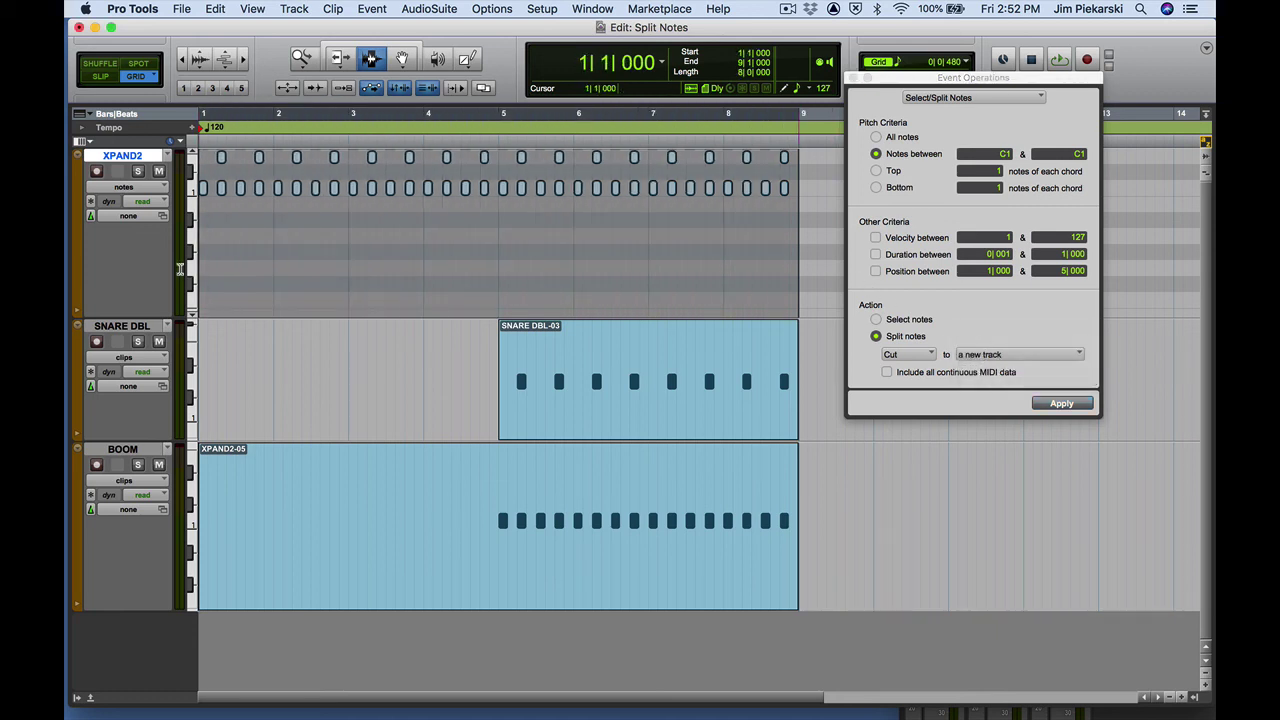
click(903, 355)
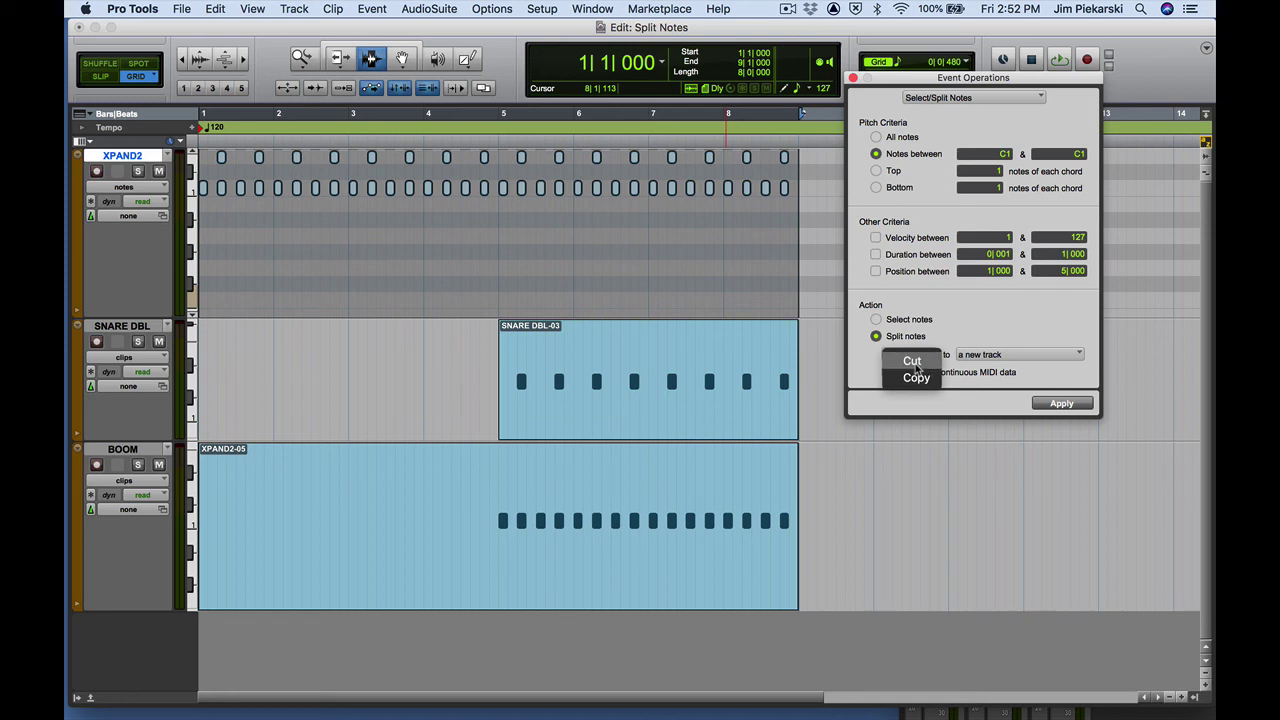
click(914, 365)
click(876, 138)
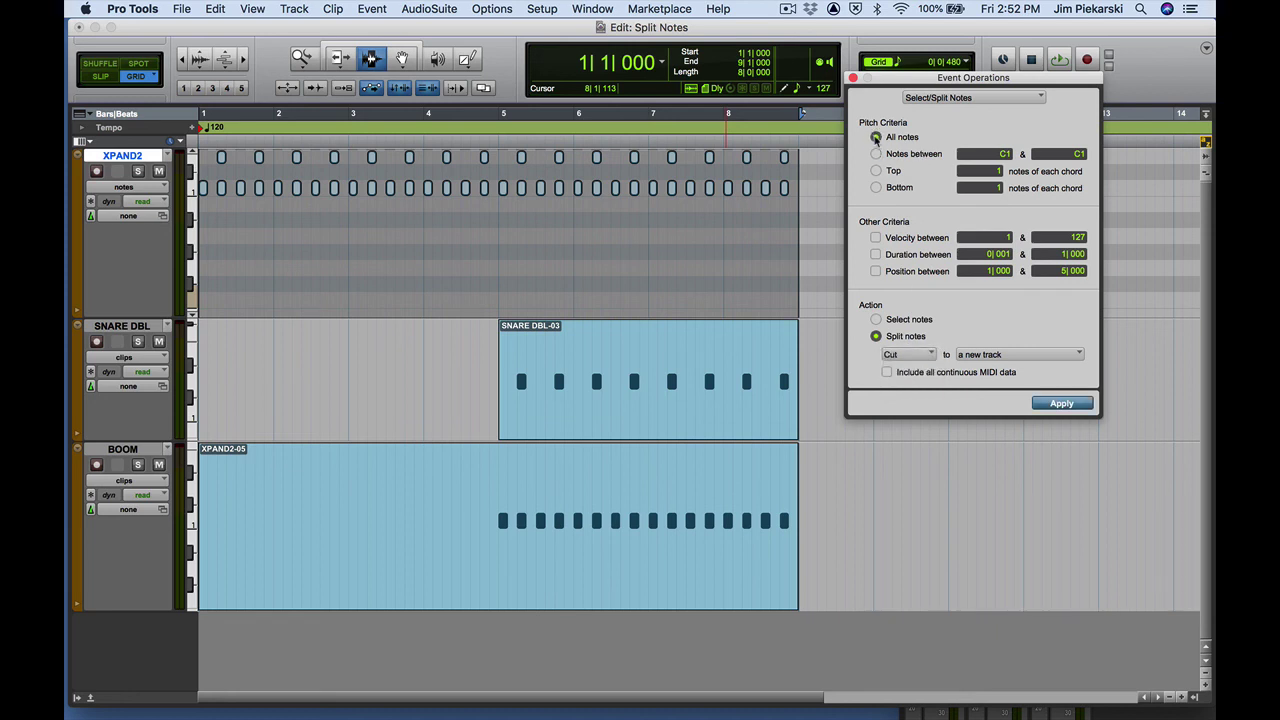
Cut XPAND2's notes into per-pitch tracks XPAN21, XPAN22 and XPAN23
click(1020, 354)
click(1020, 374)
click(1070, 408)
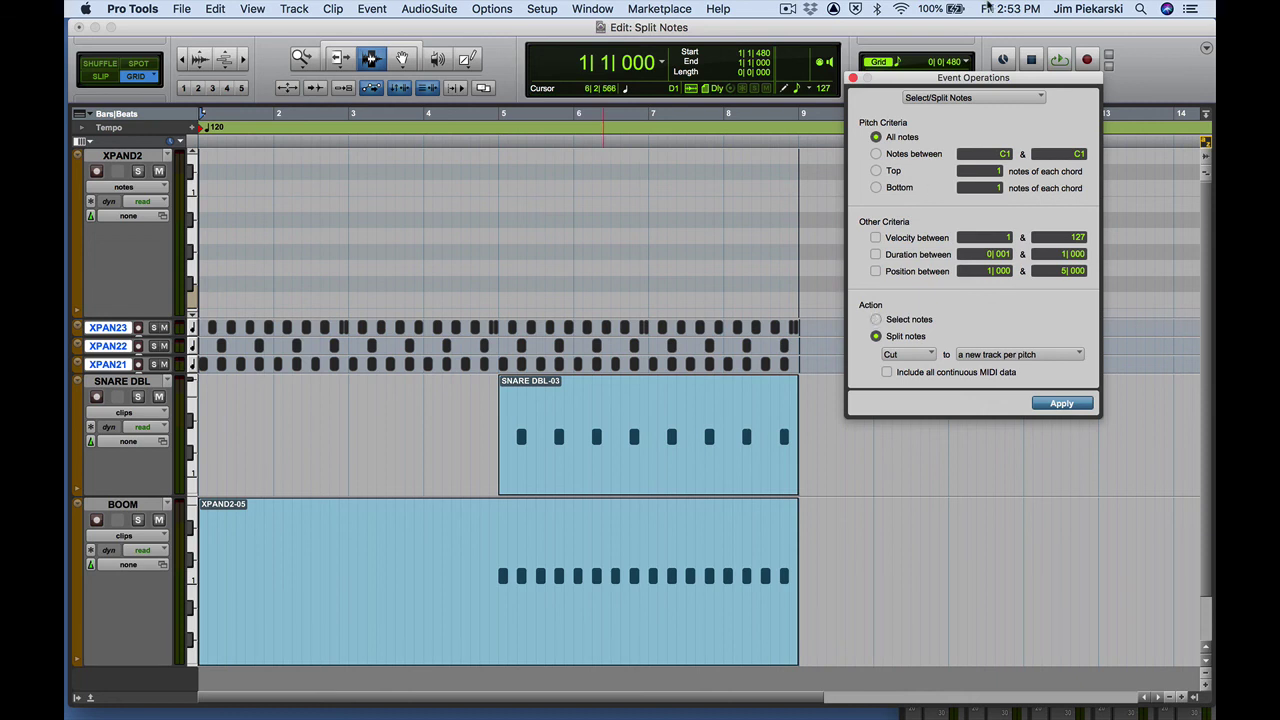
drag(928, 80, 522, 67)
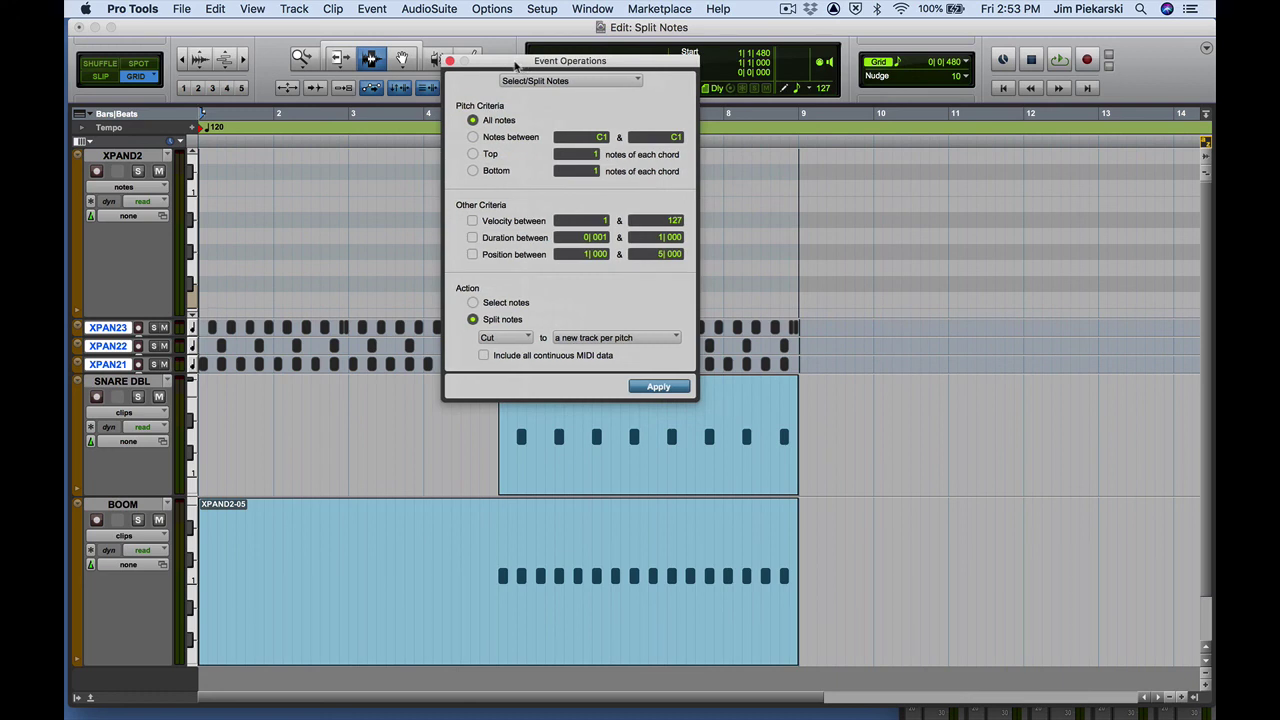